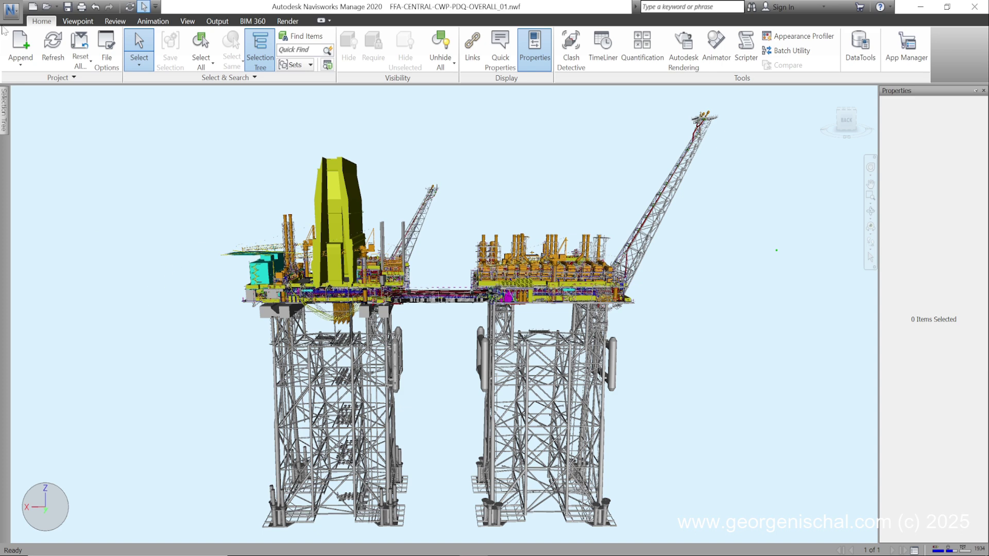
- Export the offshore platform model as an FBX file from the application menu
{"action": "left_click", "coordinate": [12, 12]}
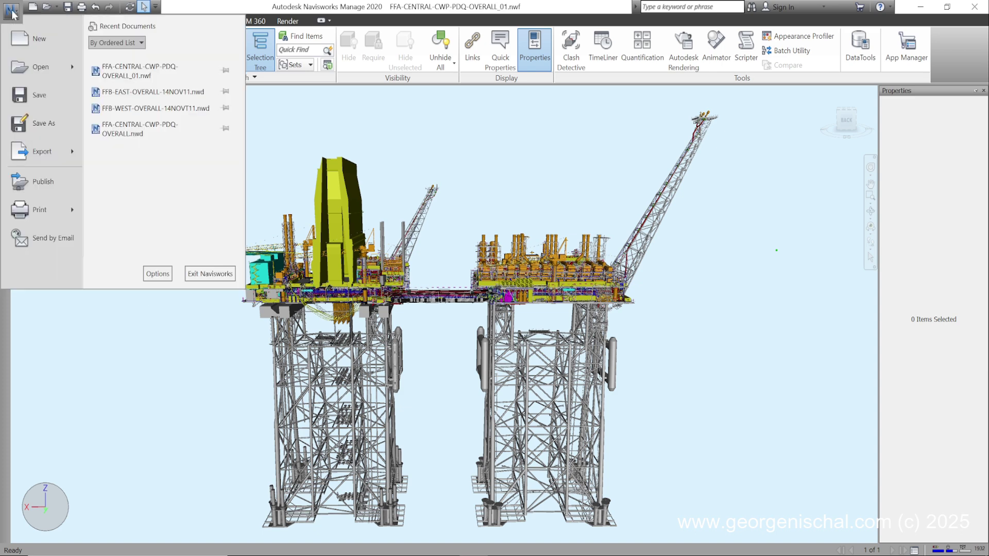
{"action": "mouse_move", "coordinate": [54, 162]}
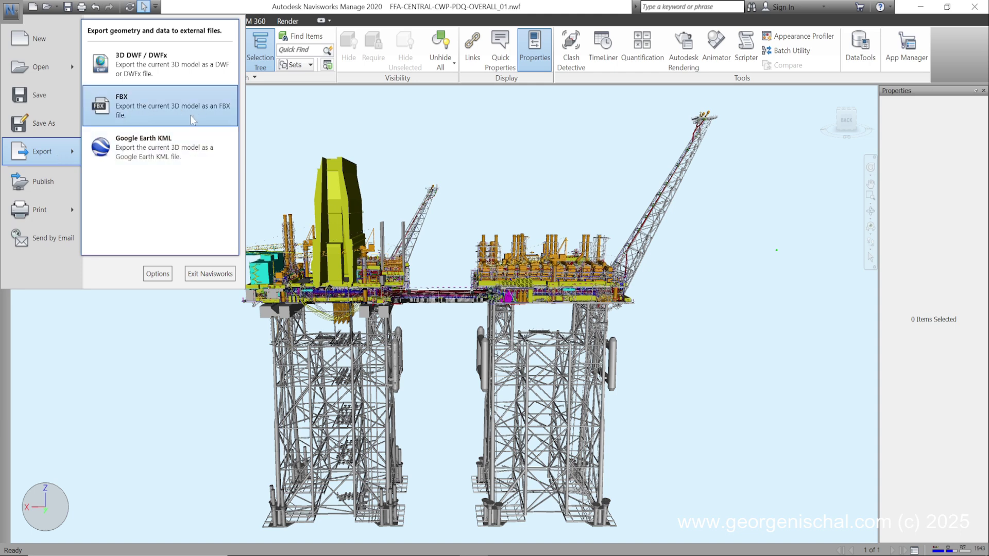
{"action": "left_click", "coordinate": [182, 360]}
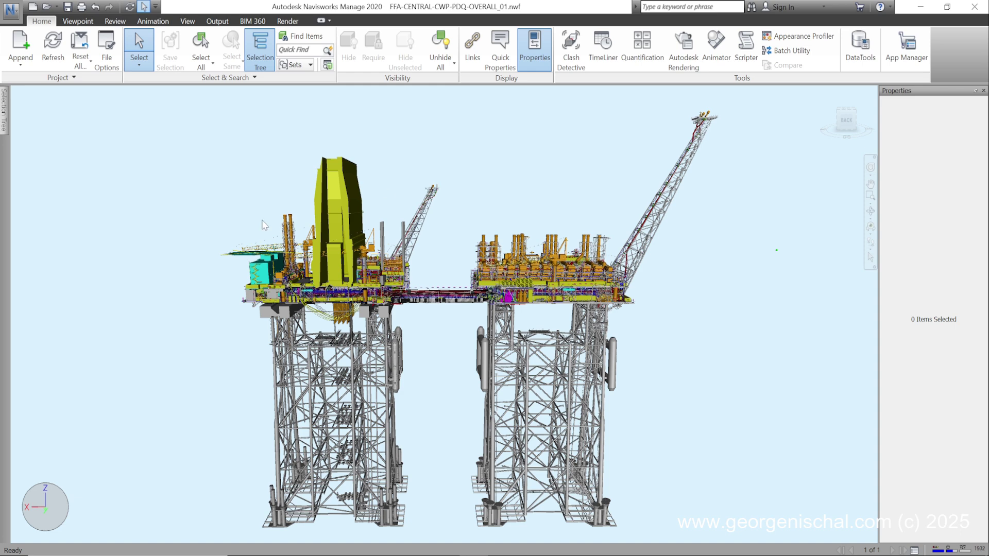
- Expand the overall .nwd file to list its .rvm modules and select FFA-CENTRAL-MOD-A.rvm
{"action": "mouse_move", "coordinate": [4, 122]}
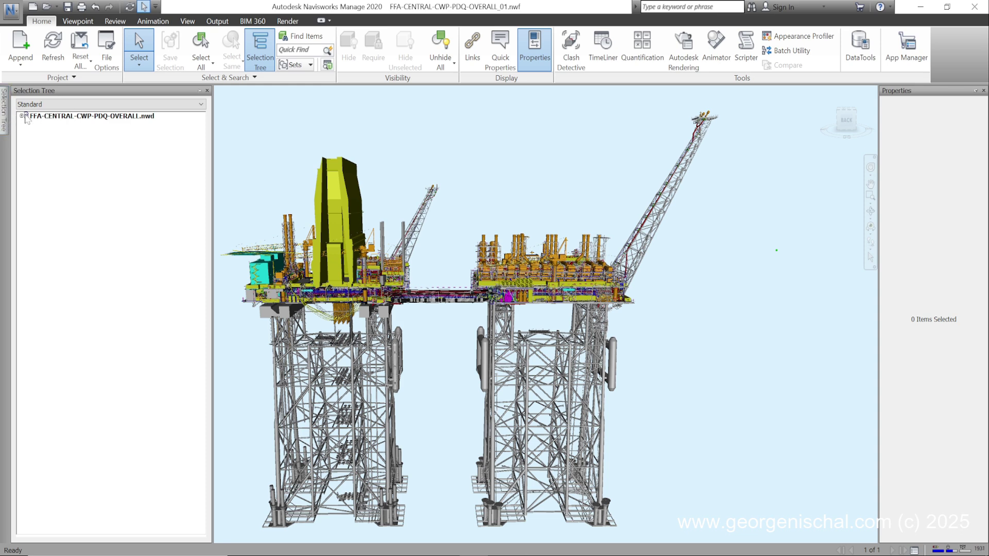
{"action": "left_click", "coordinate": [21, 117]}
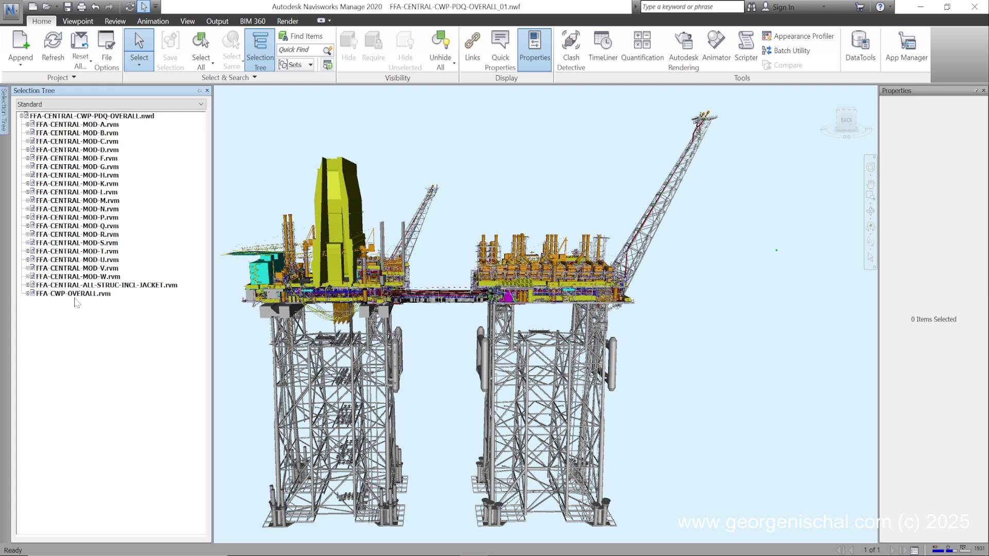
{"action": "left_click", "coordinate": [78, 124]}
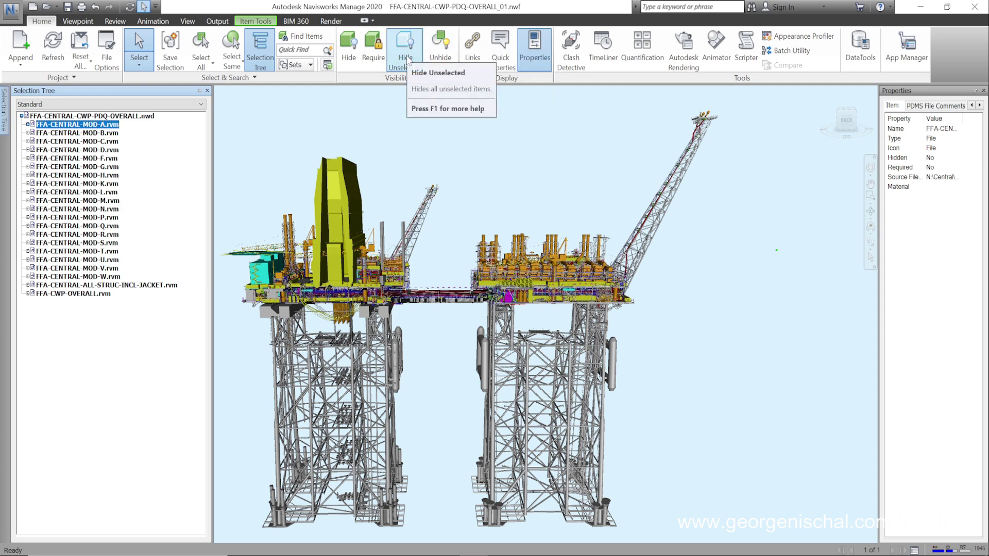
- Hide everything except the MOD-A module and pan it into view
{"action": "left_click", "coordinate": [410, 60]}
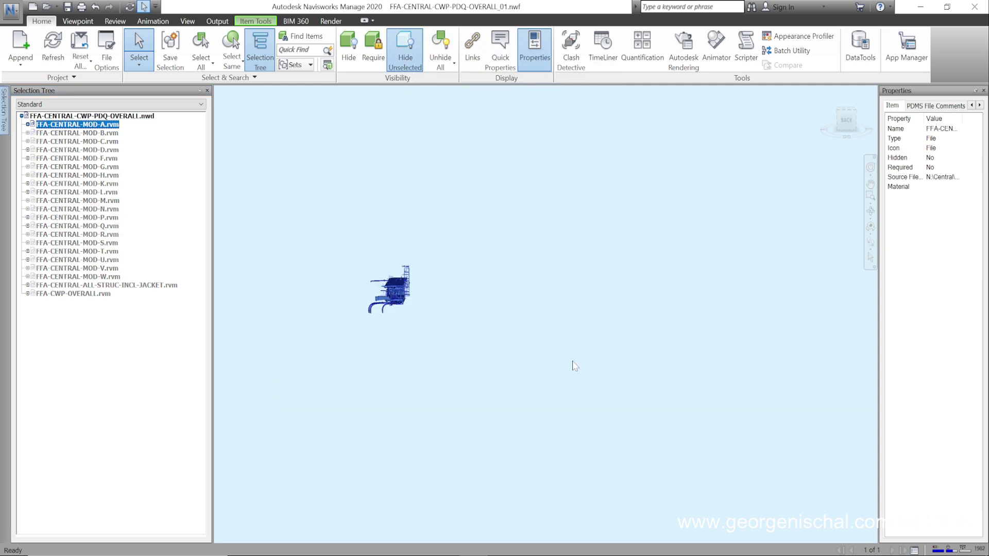
{"action": "mouse_move", "coordinate": [430, 371]}
{"action": "middle_mouse_down", "text": "shift"}
{"action": "mouse_move", "coordinate": [461, 364]}
{"action": "mouse_move", "coordinate": [439, 368]}
{"action": "middle_mouse_up", "text": "shift"}
{"action": "middle_click_drag", "start_coordinate": [404, 340], "coordinate": [484, 350]}
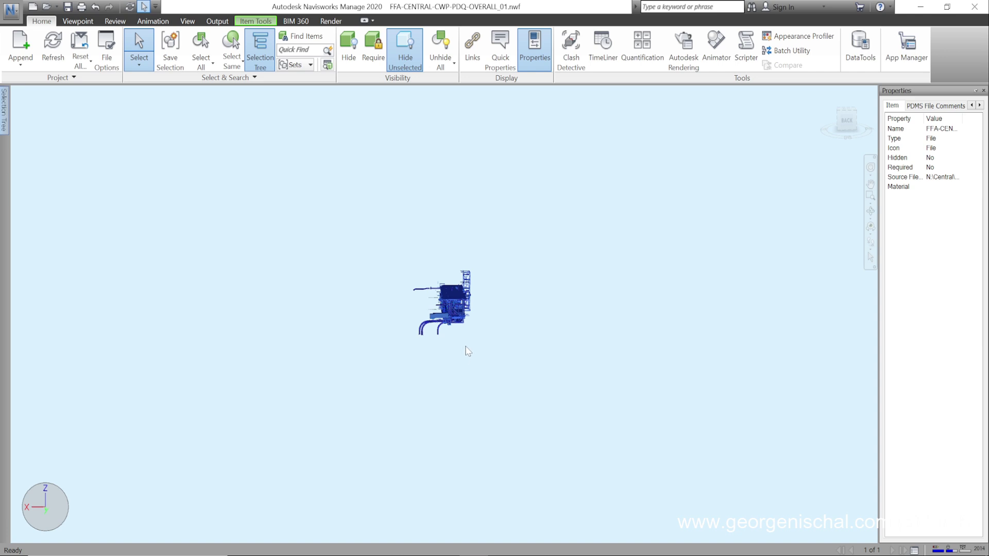
{"action": "mouse_move", "coordinate": [468, 352]}
{"action": "middle_mouse_down"}
{"action": "mouse_move", "coordinate": [470, 338]}
{"action": "mouse_move", "coordinate": [479, 346]}
{"action": "mouse_move", "coordinate": [439, 350]}
{"action": "mouse_move", "coordinate": [473, 346]}
{"action": "middle_mouse_up"}
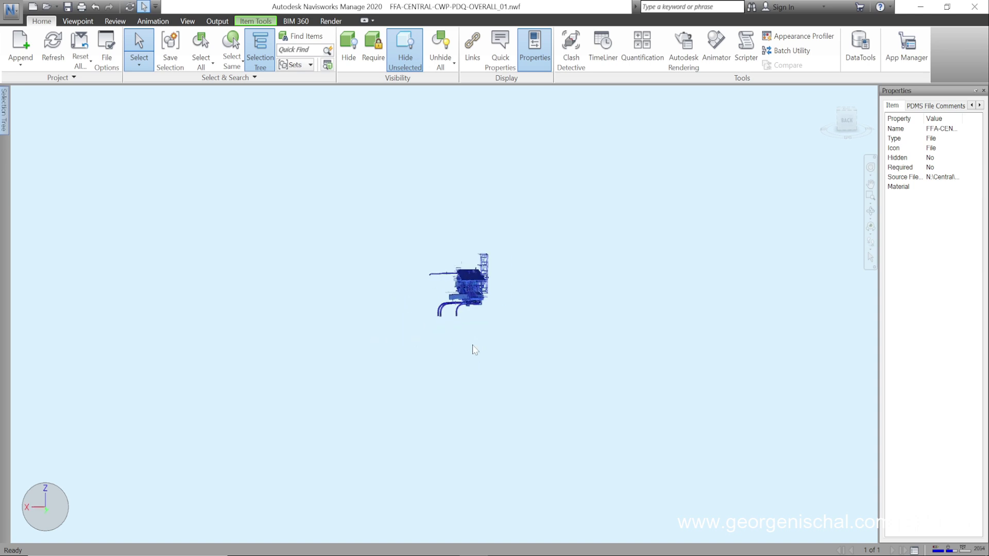
- Select a pipe cylinder on MOD-A, then orbit and zoom in for a close angled look
{"action": "left_click", "coordinate": [458, 316]}
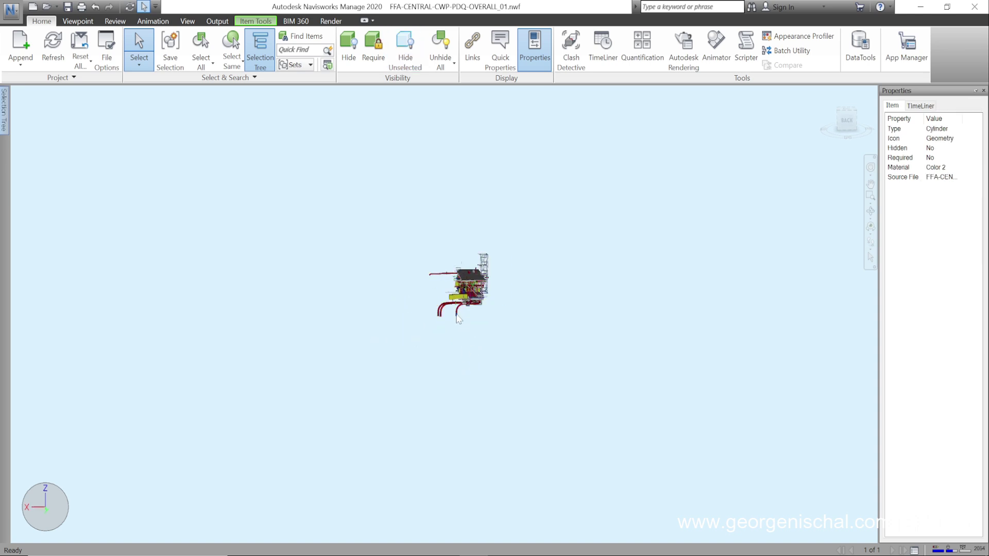
{"action": "middle_click_drag", "start_coordinate": [468, 357], "coordinate": [495, 347], "text": "shift"}
{"action": "scroll", "coordinate": [493, 348], "scroll_direction": "up", "scroll_amount": 5}
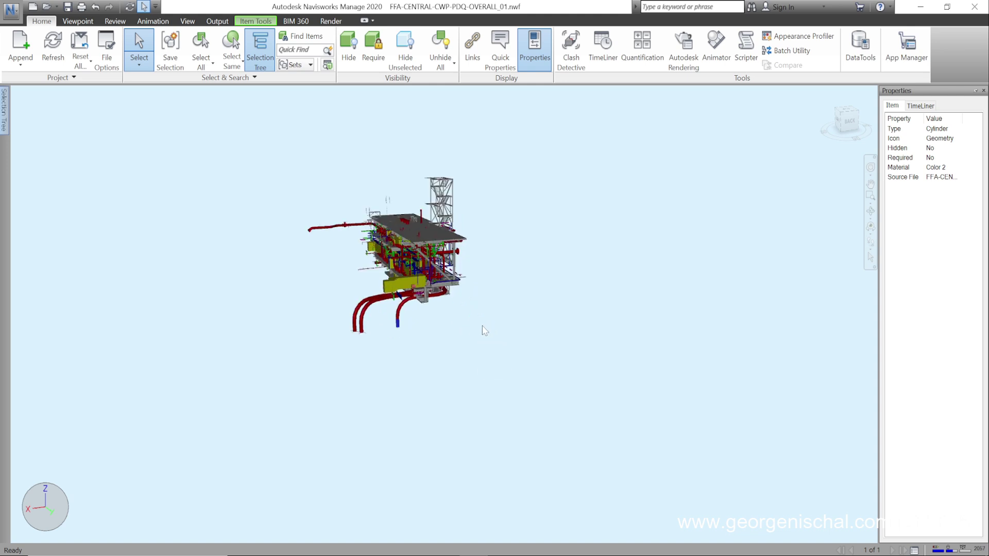
{"action": "mouse_move", "coordinate": [495, 333]}
{"action": "middle_mouse_down", "text": "shift"}
{"action": "mouse_move", "coordinate": [493, 342]}
{"action": "mouse_move", "coordinate": [496, 335]}
{"action": "middle_mouse_up", "text": "shift"}
{"action": "middle_click_drag", "start_coordinate": [494, 300], "coordinate": [502, 309], "text": "shift"}
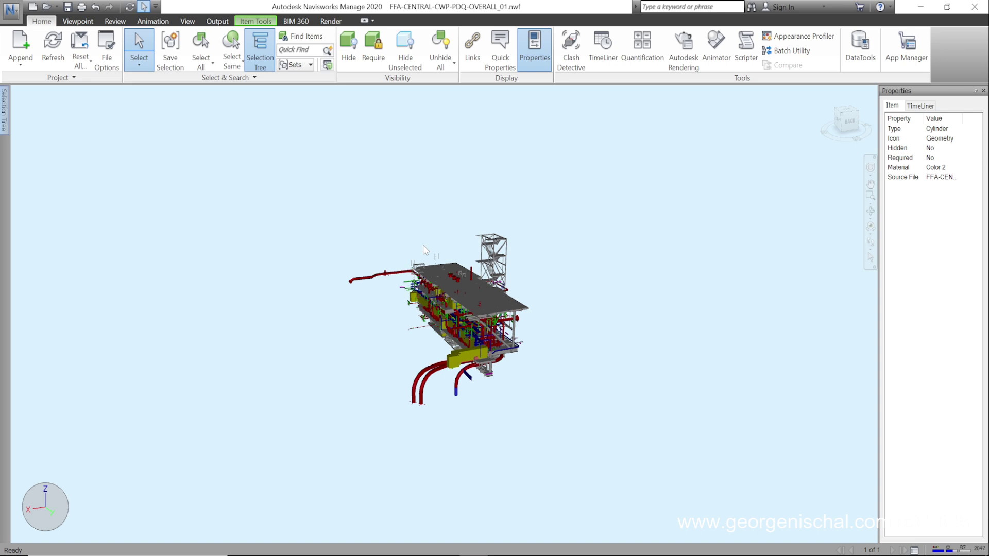
{"action": "scroll", "coordinate": [510, 397], "scroll_direction": "up", "scroll_amount": 3}
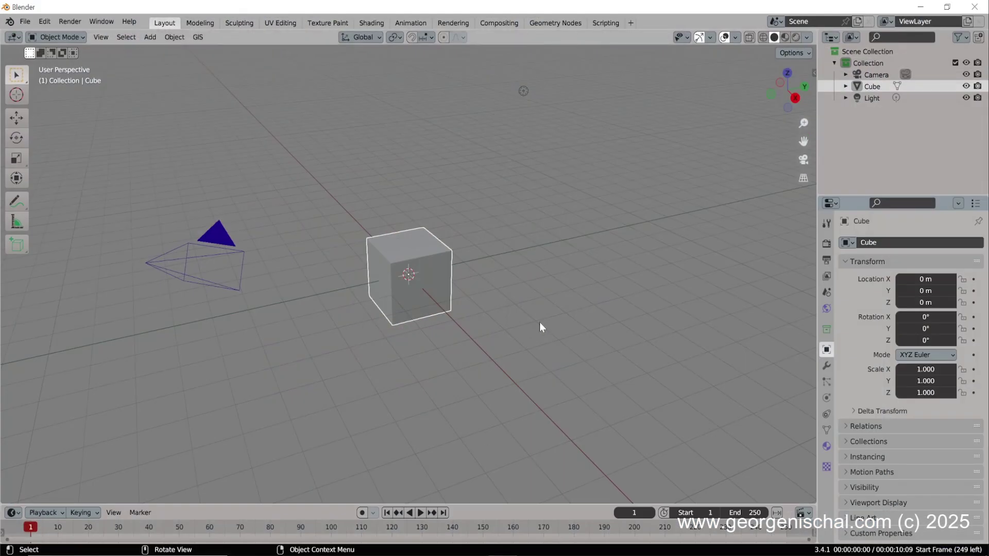
{"action": "left_click", "coordinate": [539, 323]}
- Delete the default cube and add a new cube at the origin
{"action": "left_click", "coordinate": [393, 243]}
{"action": "key", "text": "Delete"}
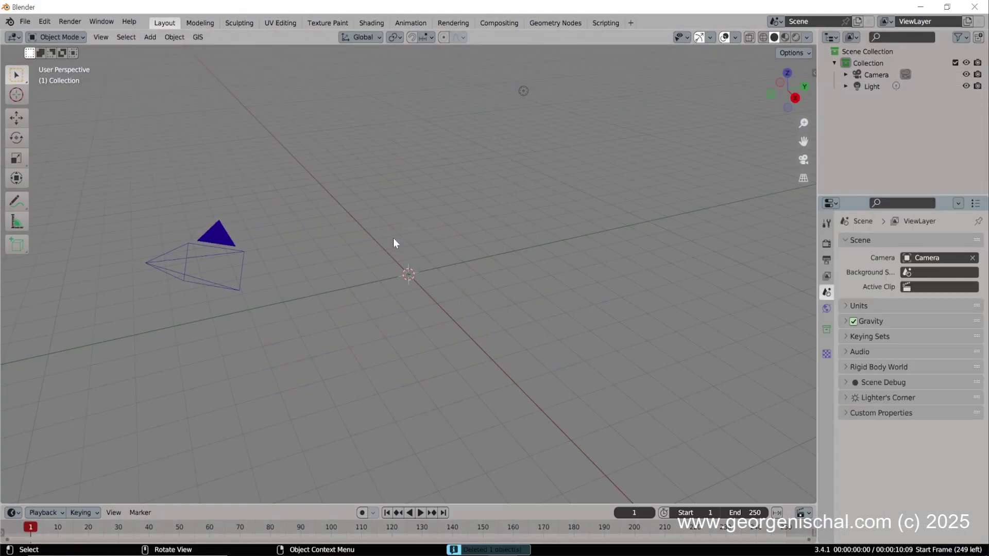
{"action": "key", "text": "shift+a"}
{"action": "mouse_move", "coordinate": [394, 239]}
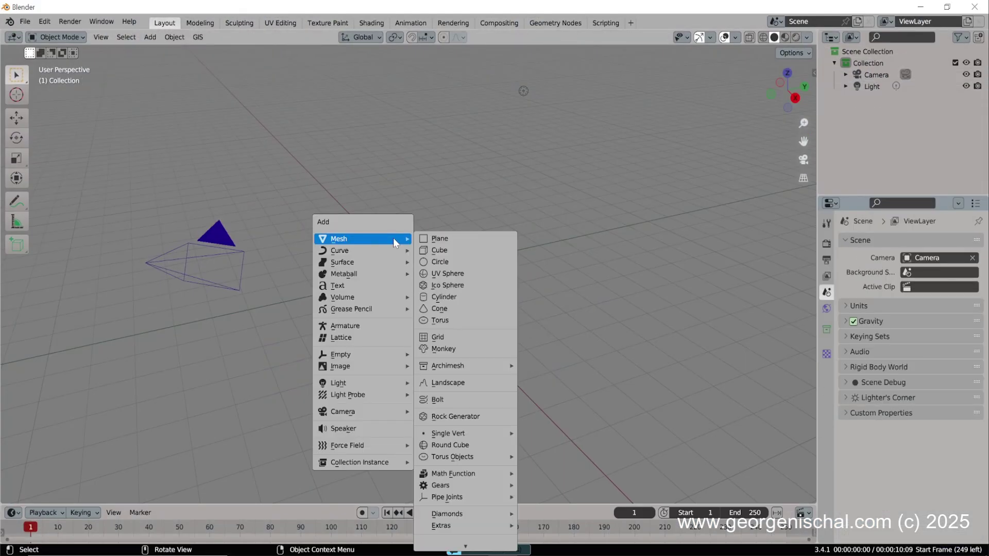
{"action": "left_click", "coordinate": [486, 249]}
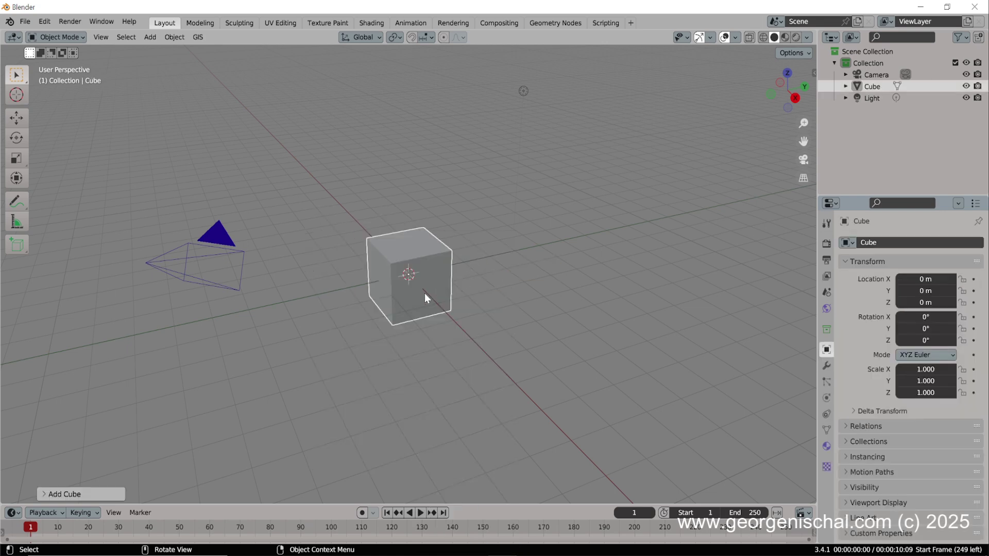
- Stretch the cube to Z scale 7.407 and raise it to Location Z 7.7519 m
{"action": "key", "text": "s"}
{"action": "key", "text": "z"}
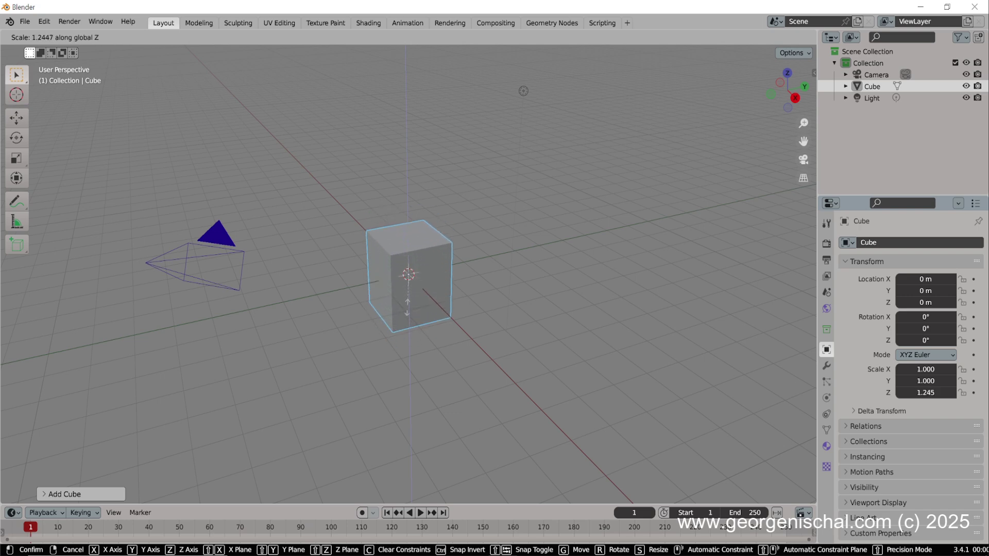
{"action": "left_click", "coordinate": [405, 460]}
{"action": "scroll", "coordinate": [521, 409], "scroll_direction": "down", "scroll_amount": 5}
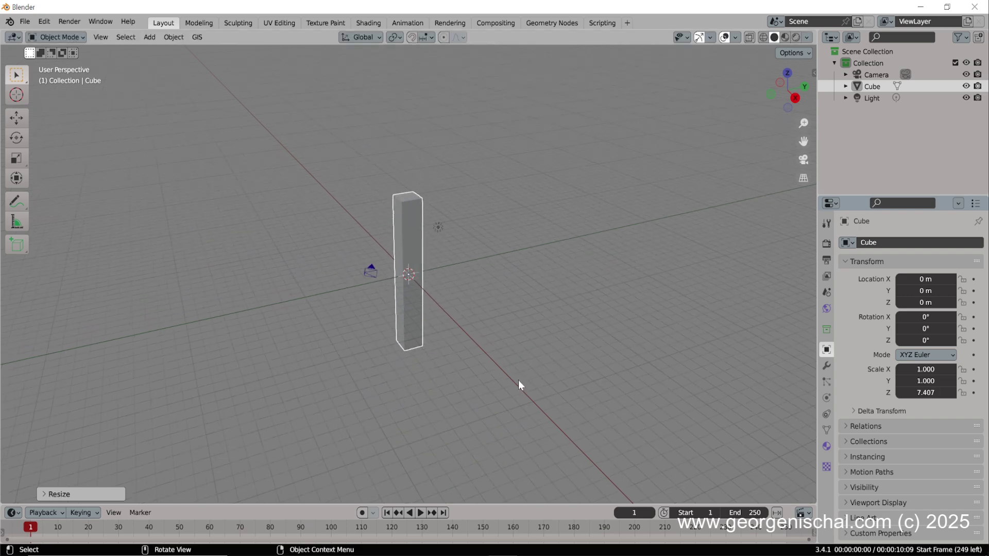
{"action": "middle_click_drag", "start_coordinate": [493, 425], "coordinate": [457, 400]}
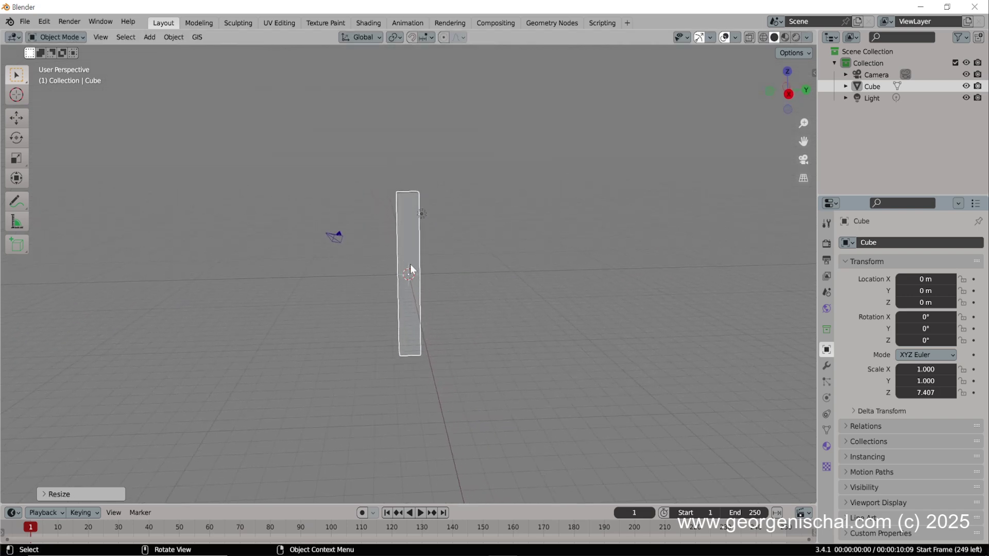
{"action": "key", "text": "g"}
{"action": "key", "text": "z"}
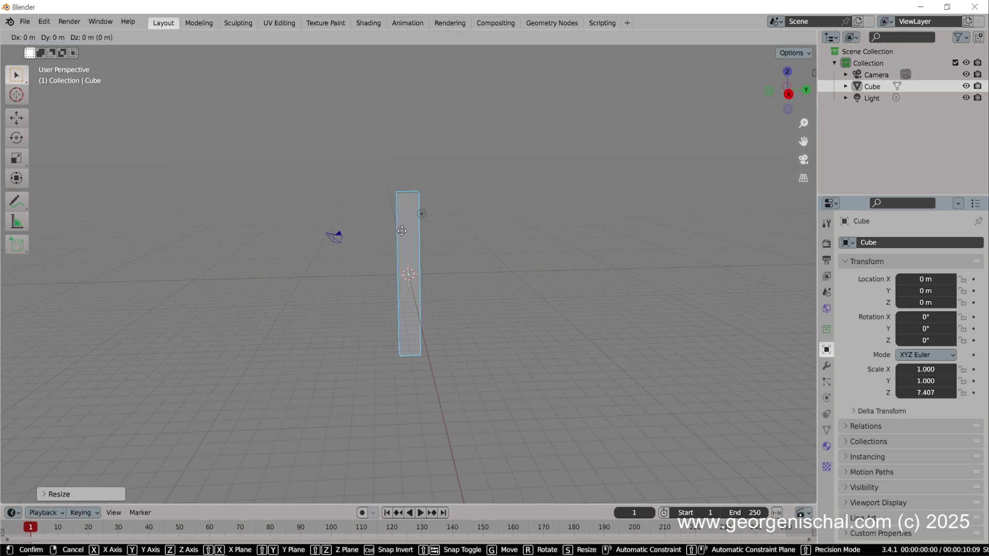
{"action": "left_click", "coordinate": [405, 144]}
{"action": "scroll", "coordinate": [436, 238], "scroll_direction": "down", "scroll_amount": 3}
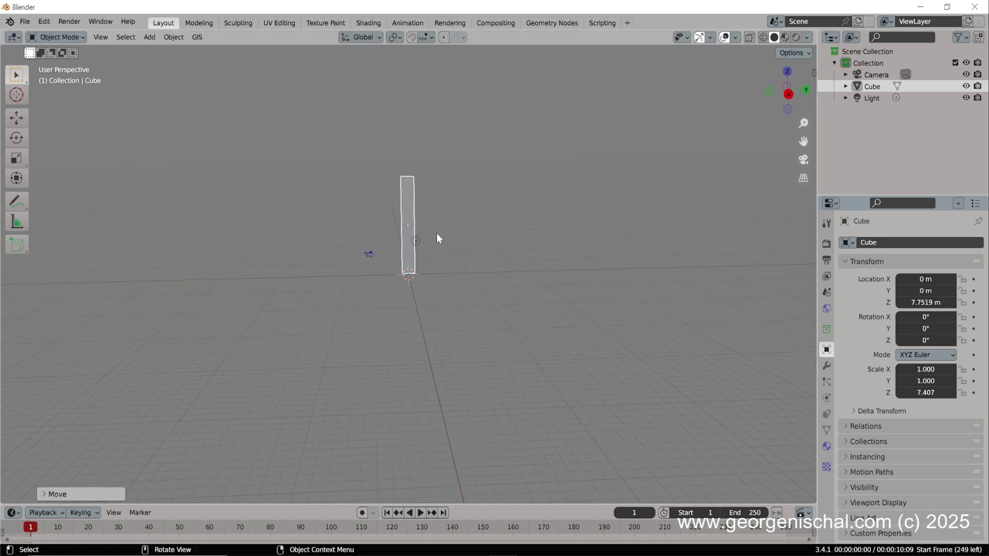
- Duplicate the column, placing one copy to the left, and start a second copy
{"action": "key", "text": "shift+d"}
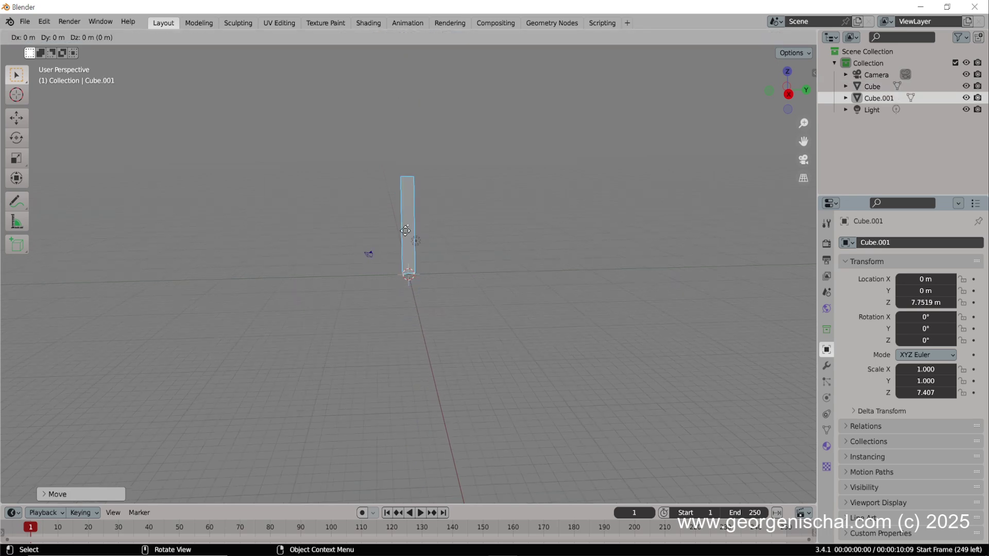
{"action": "left_click", "coordinate": [286, 267]}
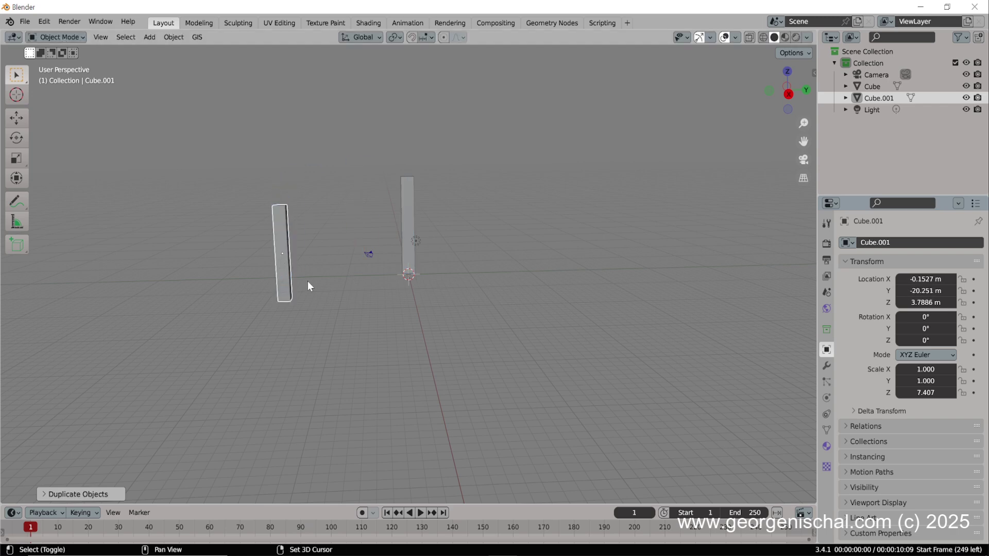
{"action": "key", "text": "shift+d"}
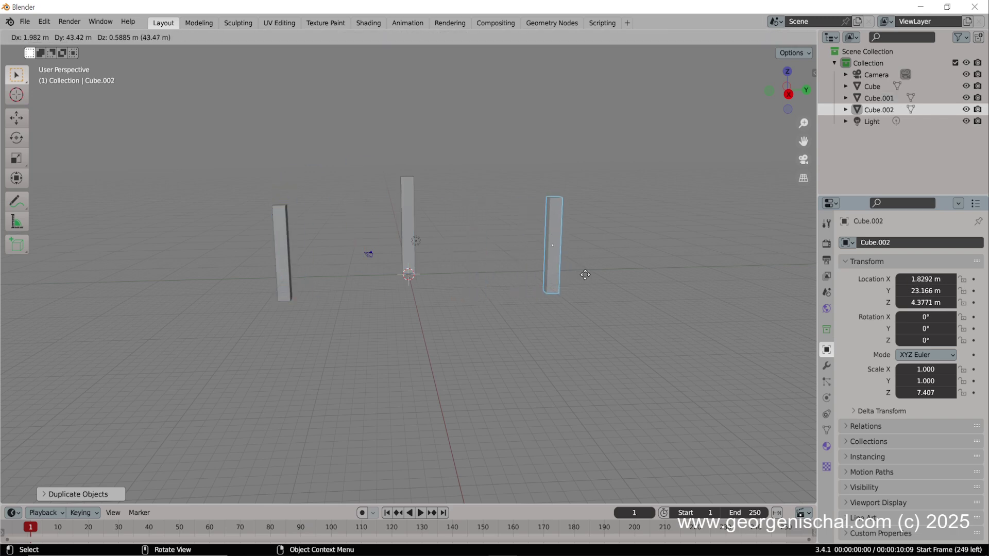
- Place the second column copy to the right, then add Camera.001 and move it into place
{"action": "left_click", "coordinate": [586, 275]}
{"action": "key", "text": "shift+a"}
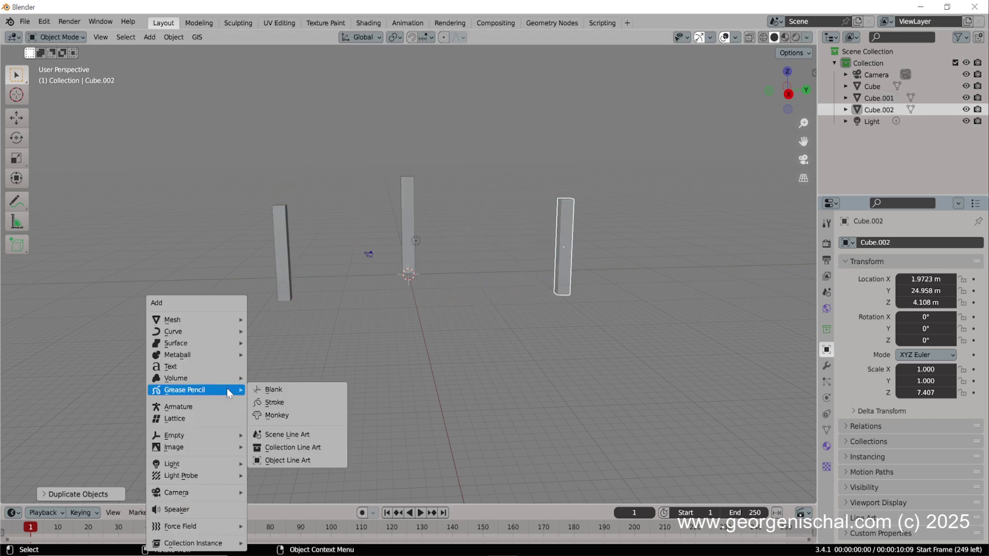
{"action": "mouse_move", "coordinate": [213, 320]}
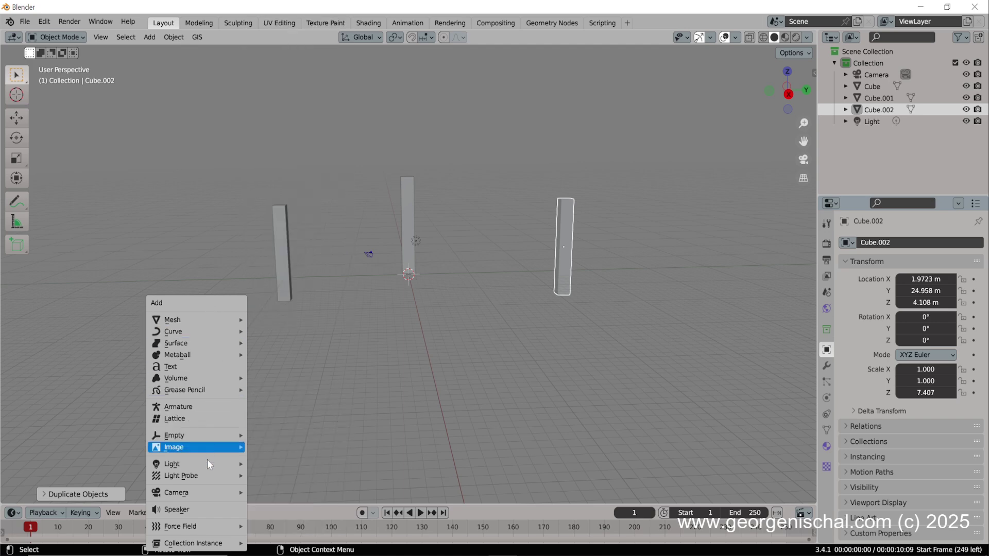
{"action": "mouse_move", "coordinate": [240, 492]}
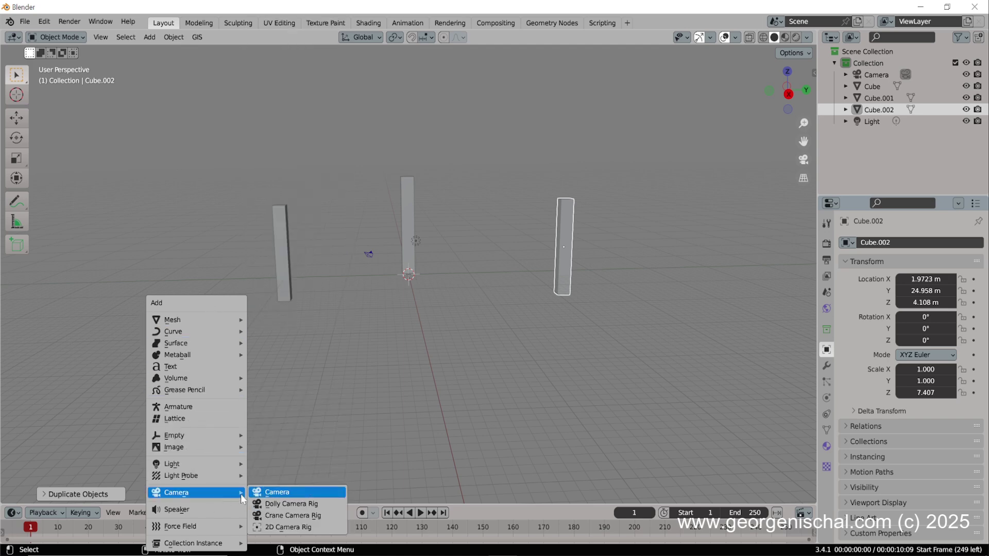
{"action": "left_click", "coordinate": [274, 493]}
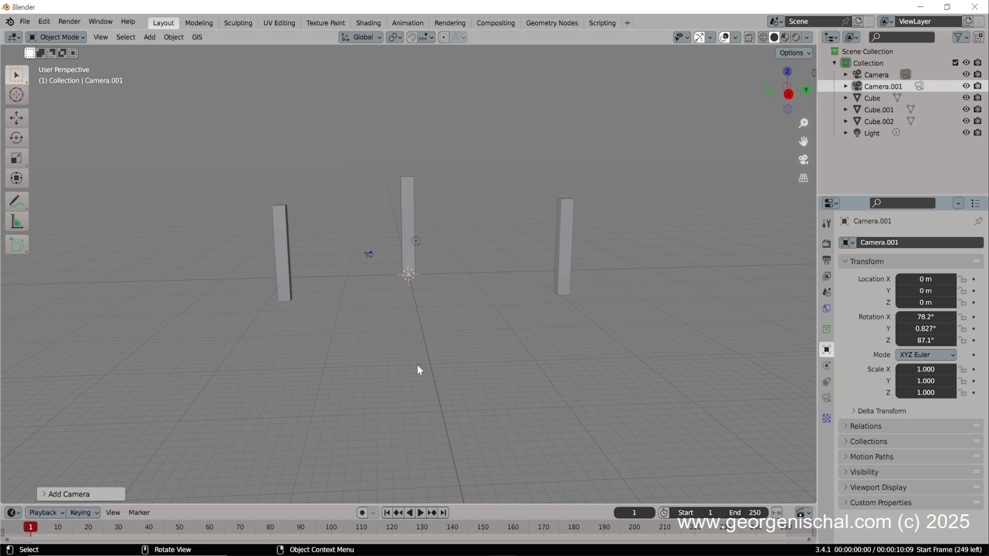
{"action": "key", "text": "g"}
{"action": "left_click", "coordinate": [423, 439]}
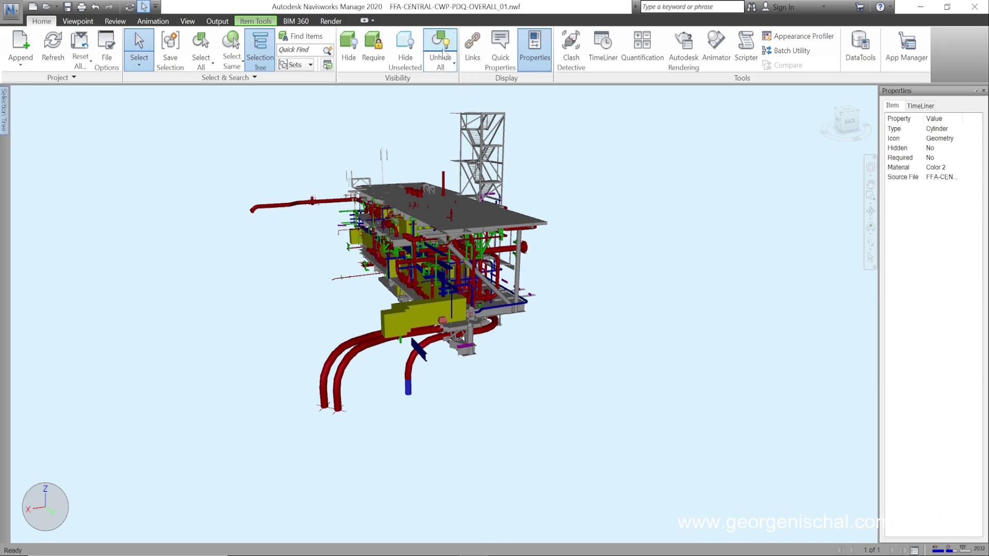
- Unhide the whole platform, orbit to an angled view, and select part of the yellow tower
{"action": "left_click", "coordinate": [441, 49]}
{"action": "scroll", "coordinate": [522, 338], "scroll_direction": "down", "scroll_amount": 10}
{"action": "scroll", "coordinate": [519, 344], "scroll_direction": "down", "scroll_amount": 3}
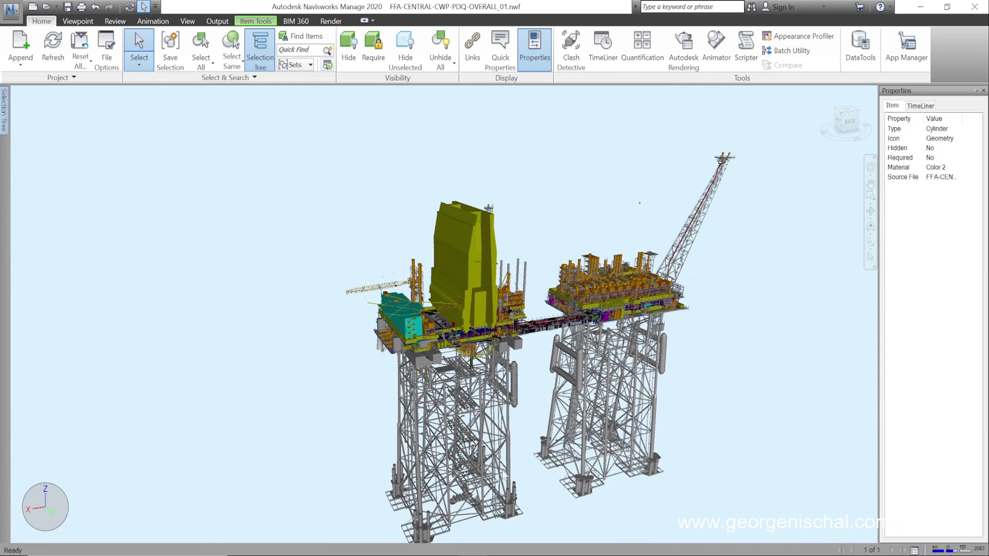
{"action": "middle_click_drag", "start_coordinate": [349, 430], "coordinate": [287, 385], "text": "shift"}
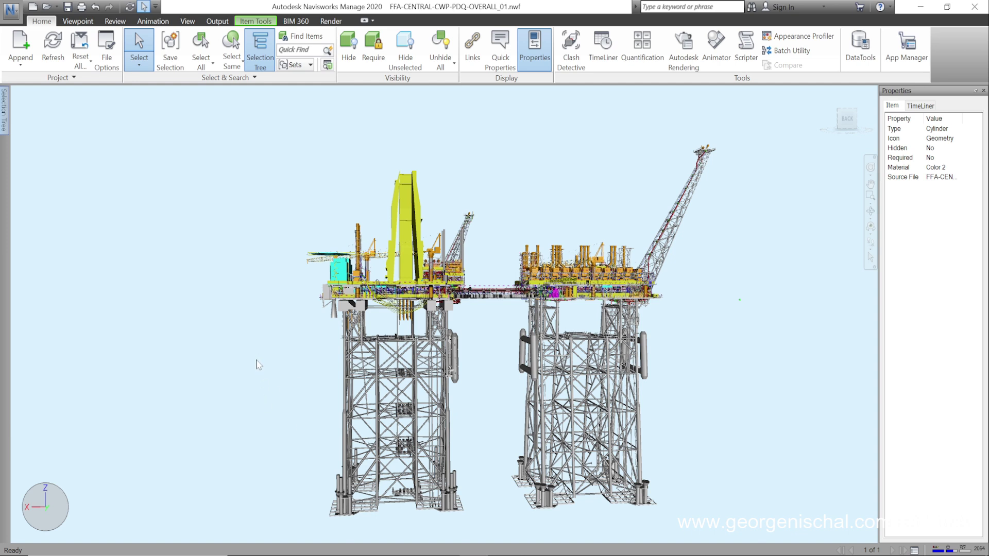
{"action": "mouse_move", "coordinate": [257, 364]}
{"action": "middle_mouse_down", "text": "shift"}
{"action": "mouse_move", "coordinate": [254, 390]}
{"action": "mouse_move", "coordinate": [245, 338]}
{"action": "mouse_move", "coordinate": [266, 348]}
{"action": "middle_mouse_up", "text": "shift"}
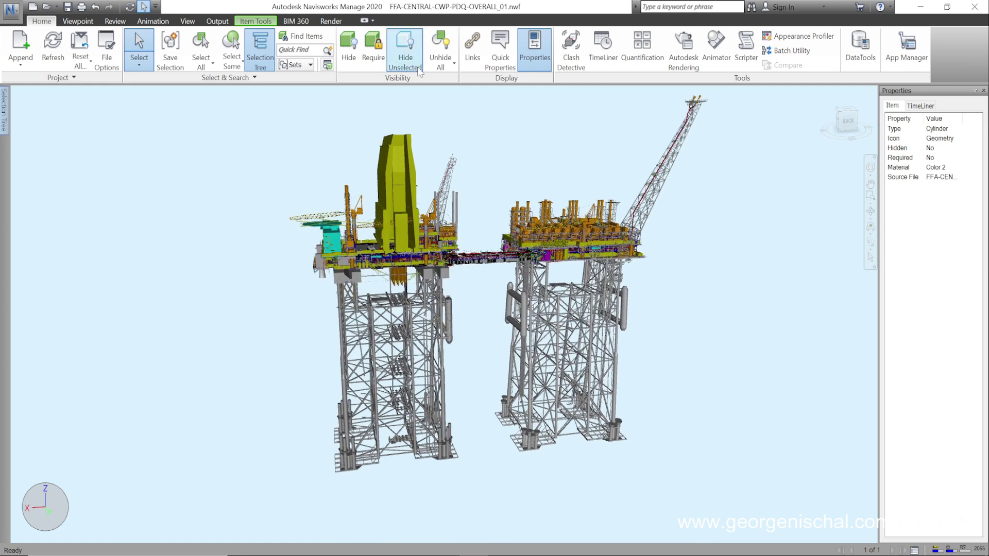
{"action": "left_click", "coordinate": [394, 175]}
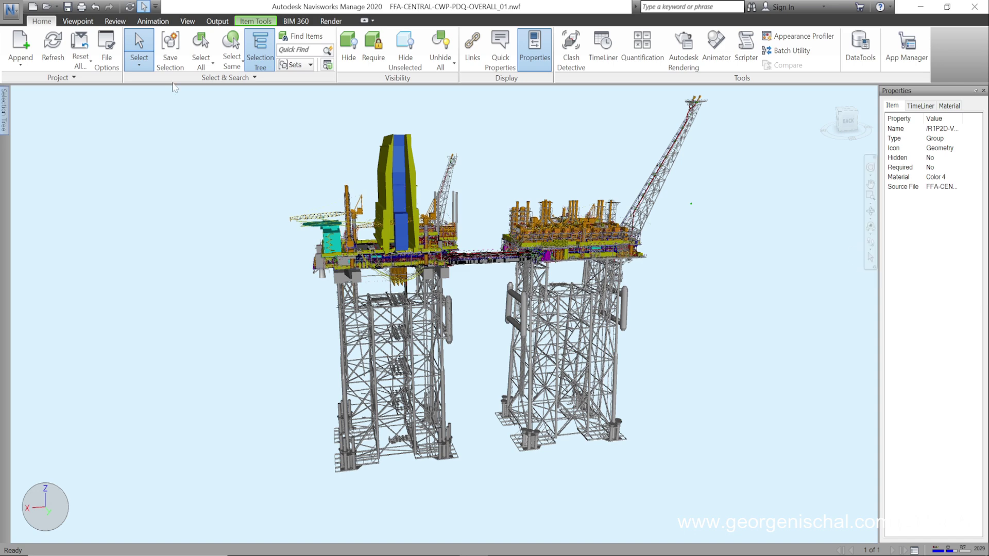
- Select the tower, then pick the parent /R1P2D-VOD node in the Selection Tree
{"action": "left_click", "coordinate": [140, 65]}
{"action": "left_click", "coordinate": [157, 110]}
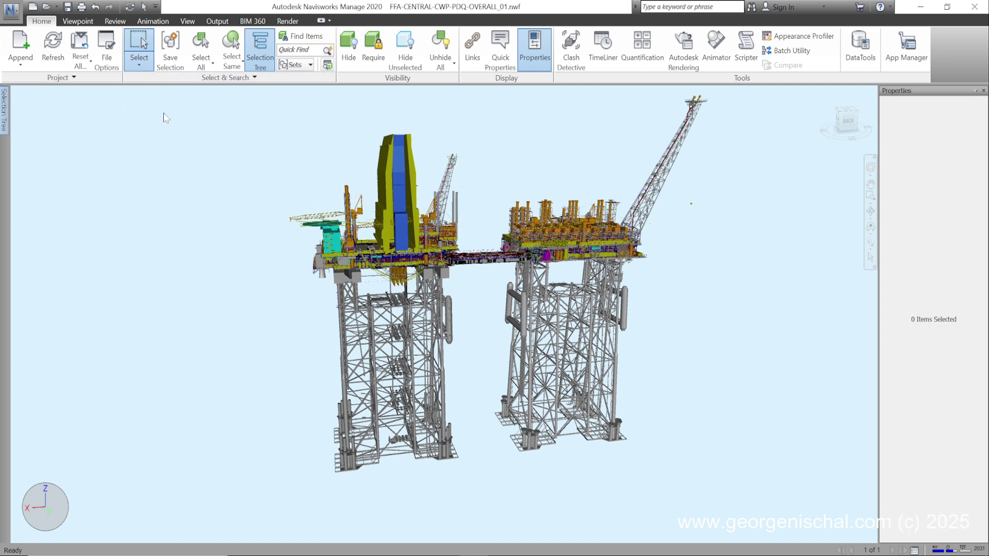
{"action": "left_click", "coordinate": [870, 258]}
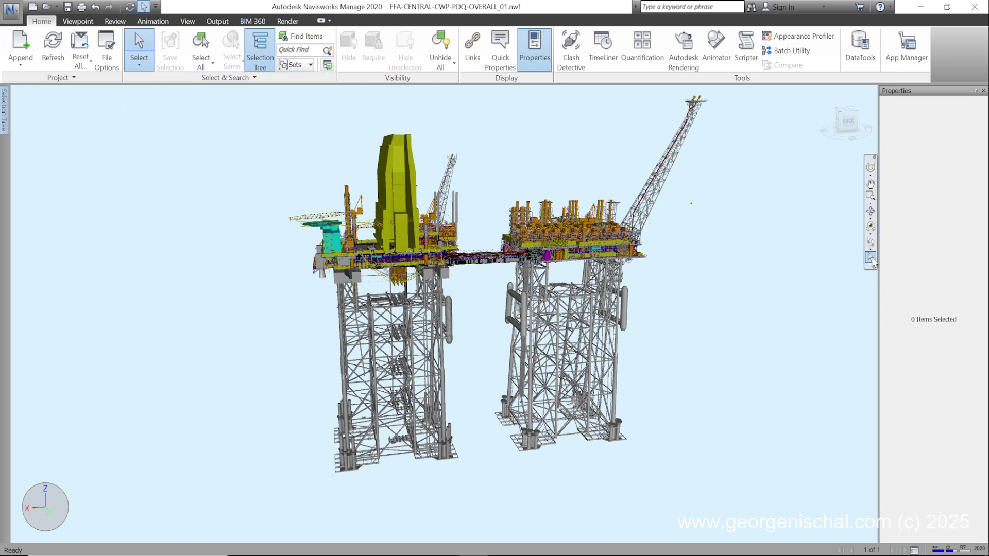
{"action": "left_click", "coordinate": [400, 193]}
{"action": "mouse_move", "coordinate": [5, 119]}
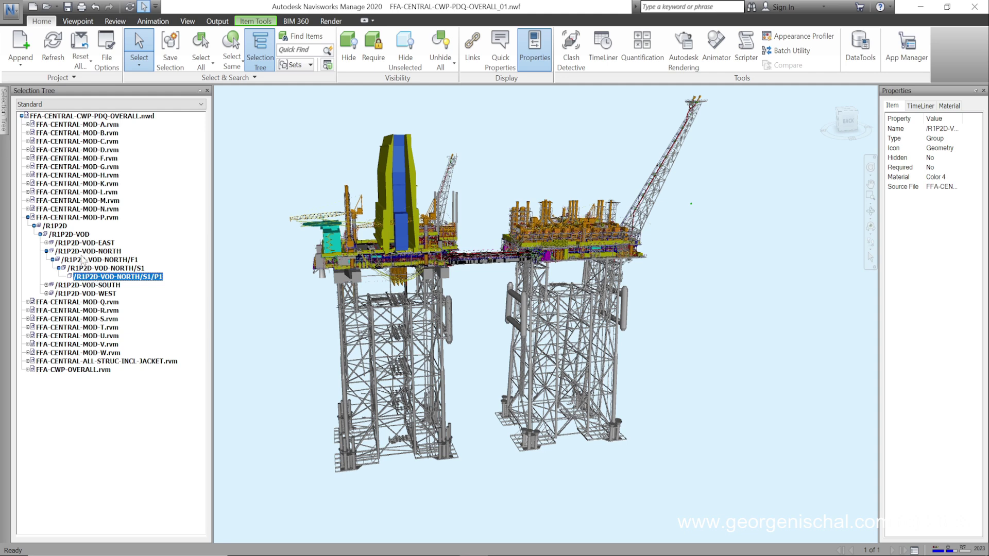
{"action": "left_click", "coordinate": [77, 244]}
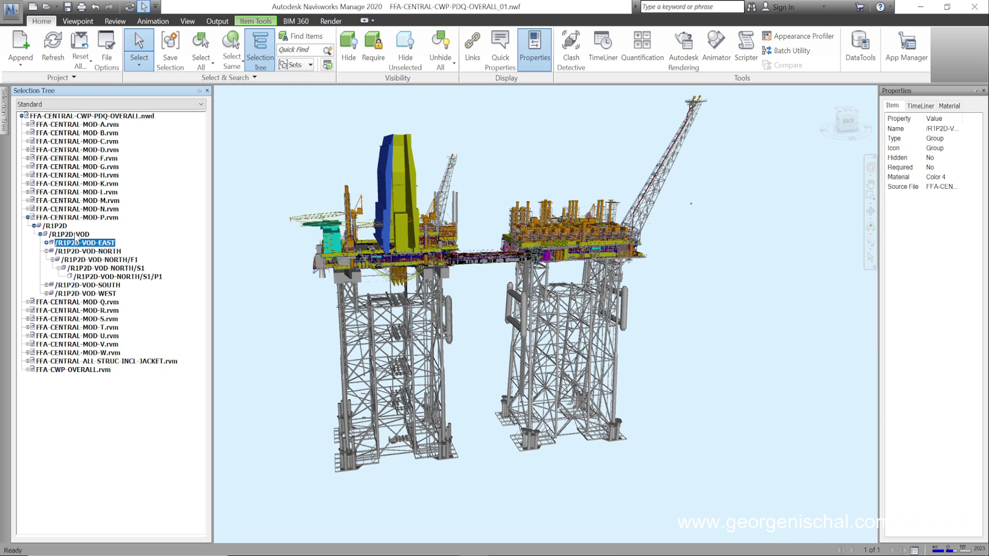
{"action": "left_click", "coordinate": [76, 235]}
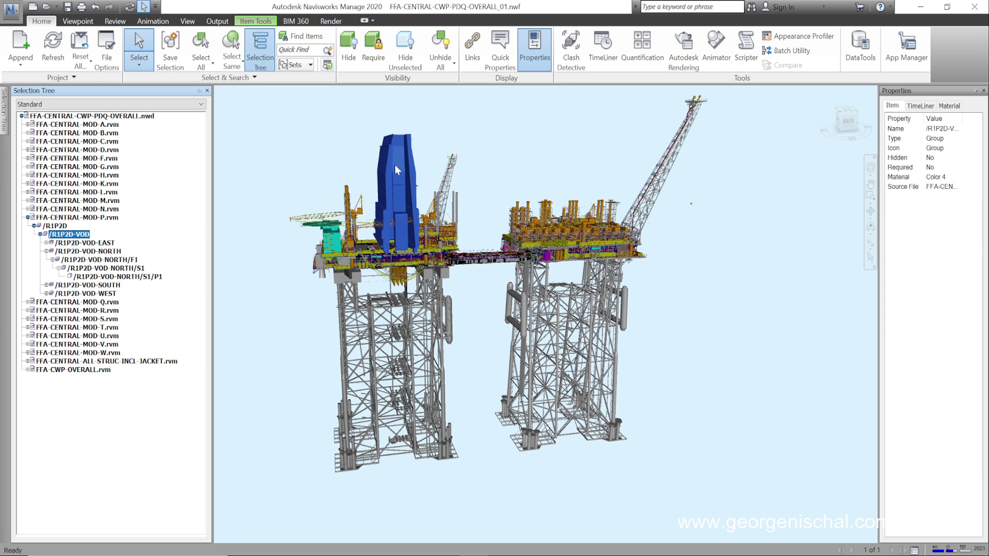
- Hide everything but the blue tower, orbit around it, and save it as a selection set
{"action": "left_click", "coordinate": [407, 60]}
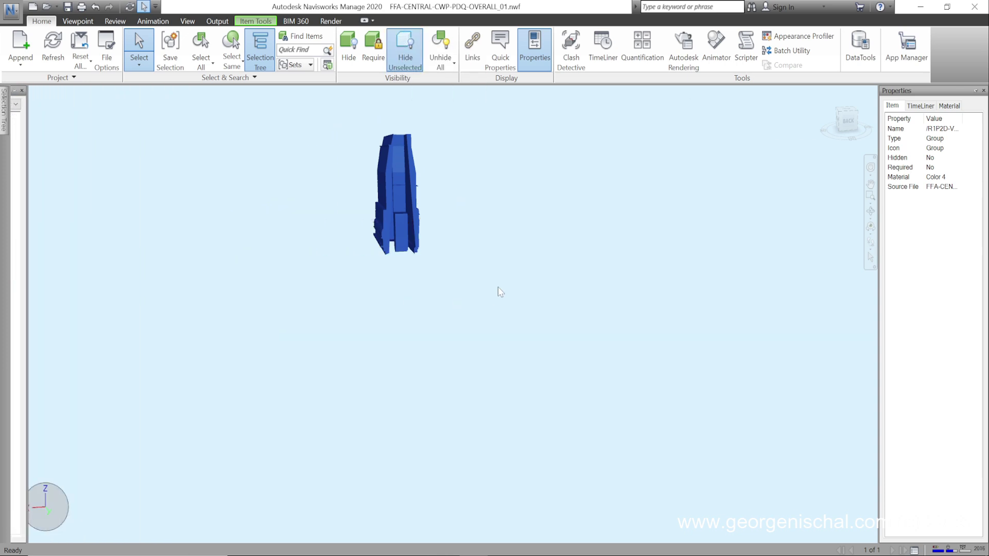
{"action": "mouse_move", "coordinate": [499, 291]}
{"action": "middle_mouse_down", "text": "shift"}
{"action": "mouse_move", "coordinate": [512, 307]}
{"action": "mouse_move", "coordinate": [550, 284]}
{"action": "mouse_move", "coordinate": [492, 272]}
{"action": "mouse_move", "coordinate": [446, 286]}
{"action": "middle_mouse_up", "text": "shift"}
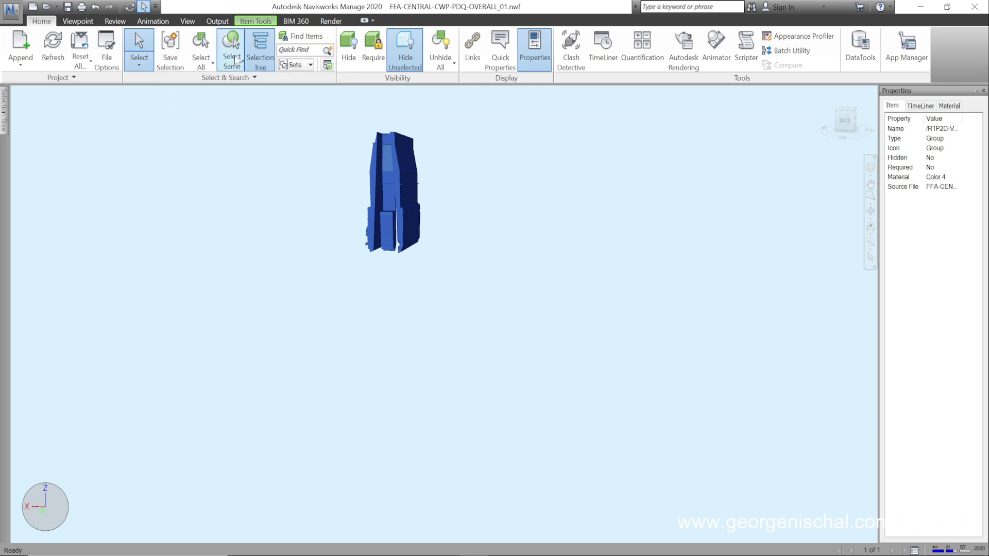
{"action": "left_click", "coordinate": [172, 53]}
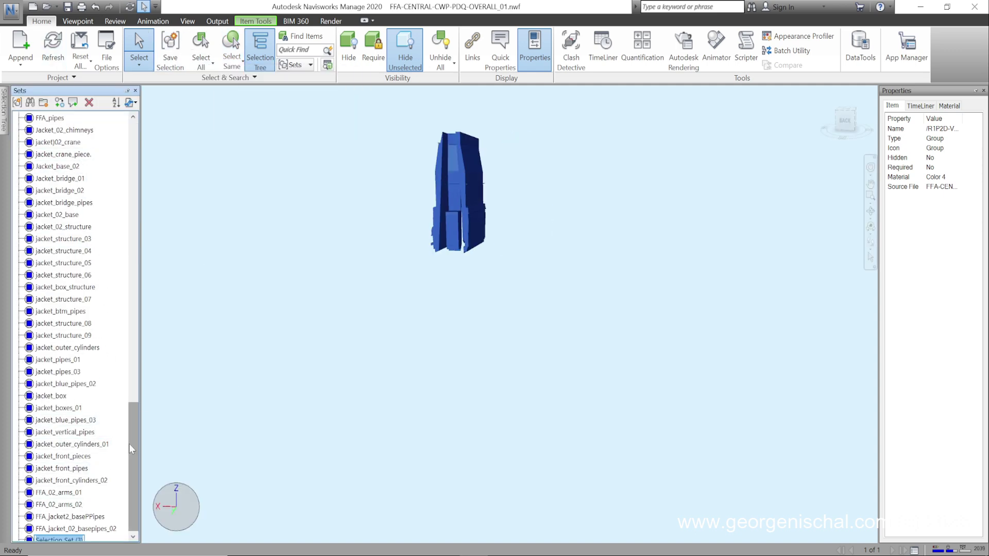
- Rename Selection Set (3) to O_structure and scroll the Sets list to the top
{"action": "left_click", "coordinate": [63, 540]}
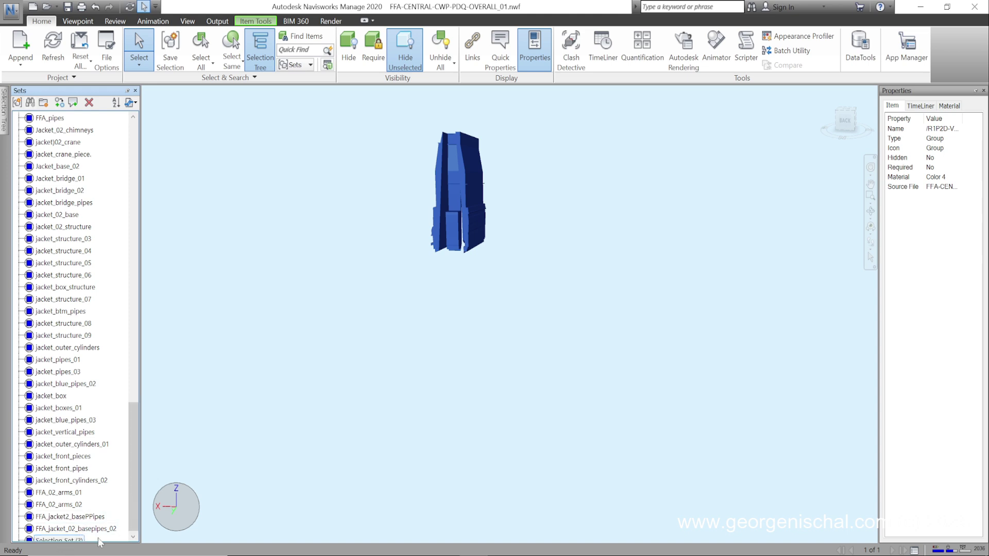
{"action": "right_click", "coordinate": [58, 540]}
{"action": "left_click", "coordinate": [112, 406]}
{"action": "type", "text": "d"}
{"action": "key", "text": "Return"}
{"action": "left_click", "coordinate": [58, 540]}
{"action": "left_click_drag", "start_coordinate": [130, 475], "coordinate": [138, 168]}
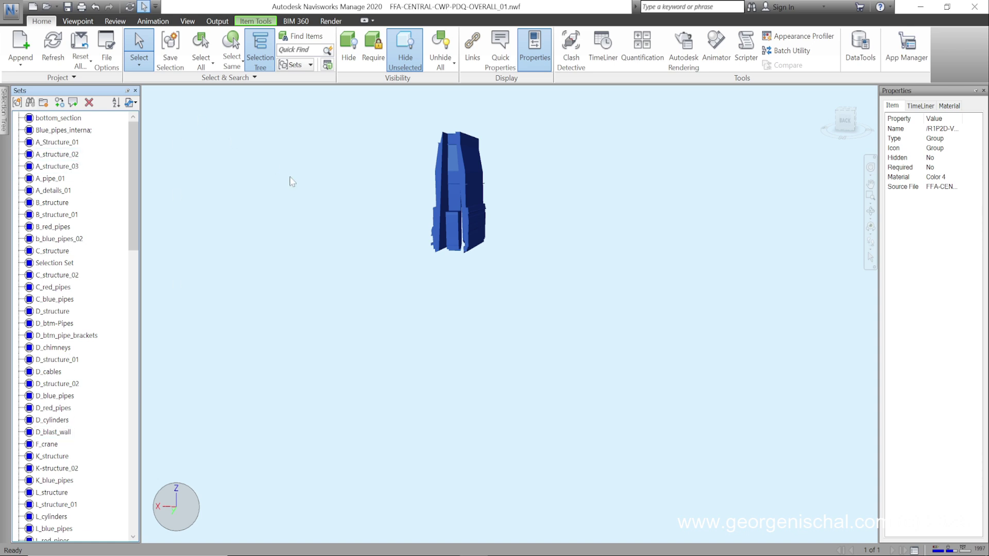
{"action": "left_click", "coordinate": [440, 52]}
{"action": "left_click", "coordinate": [250, 399]}
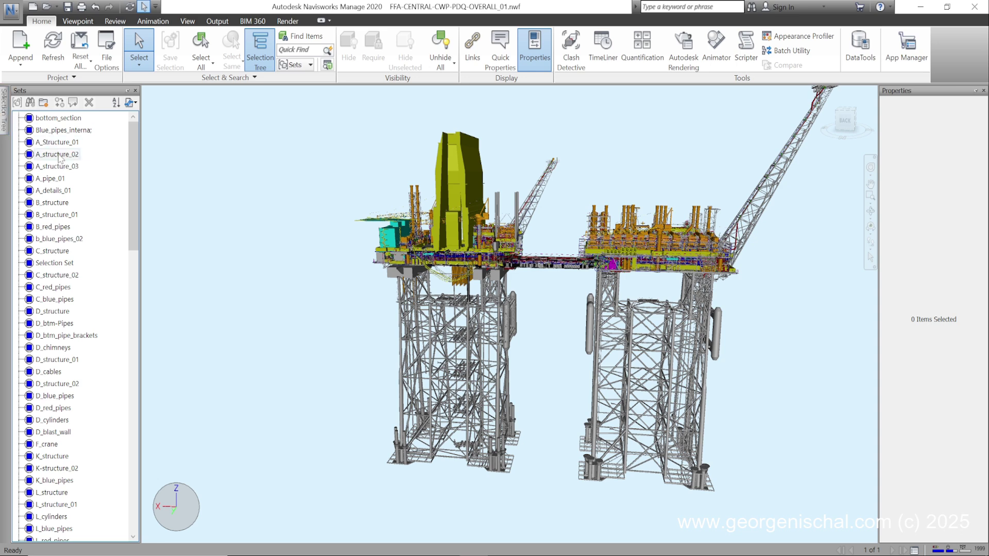
{"action": "left_click", "coordinate": [4, 116]}
{"action": "left_click_drag", "start_coordinate": [135, 163], "coordinate": [130, 267]}
{"action": "left_click_drag", "start_coordinate": [124, 309], "coordinate": [124, 501]}
{"action": "left_click", "coordinate": [61, 540]}
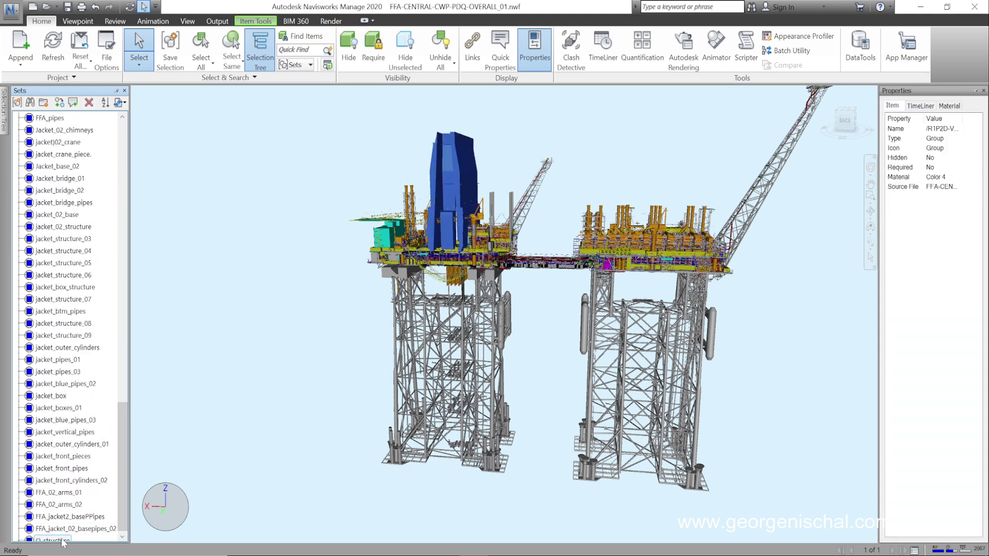
{"action": "left_click", "coordinate": [411, 56]}
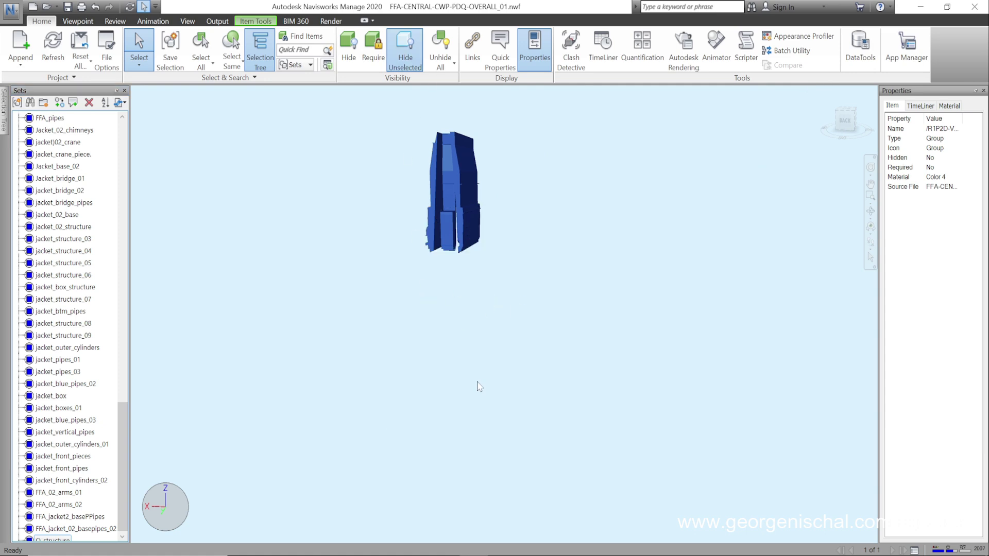
{"action": "scroll", "coordinate": [546, 355], "scroll_direction": "up", "scroll_amount": 3}
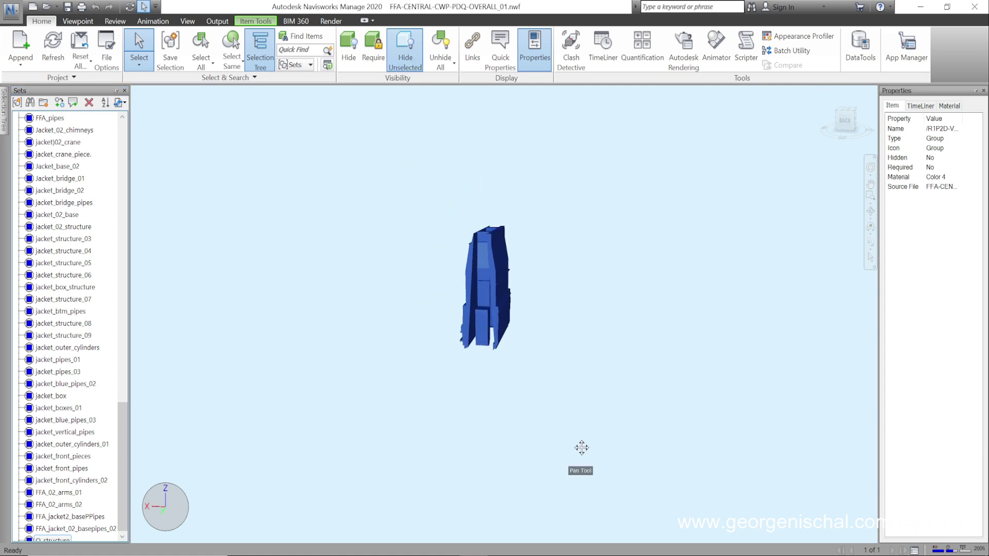
- Export the isolated tower to FBX with the polygon limit set to 100000
{"action": "left_click", "coordinate": [8, 13]}
{"action": "mouse_move", "coordinate": [72, 154]}
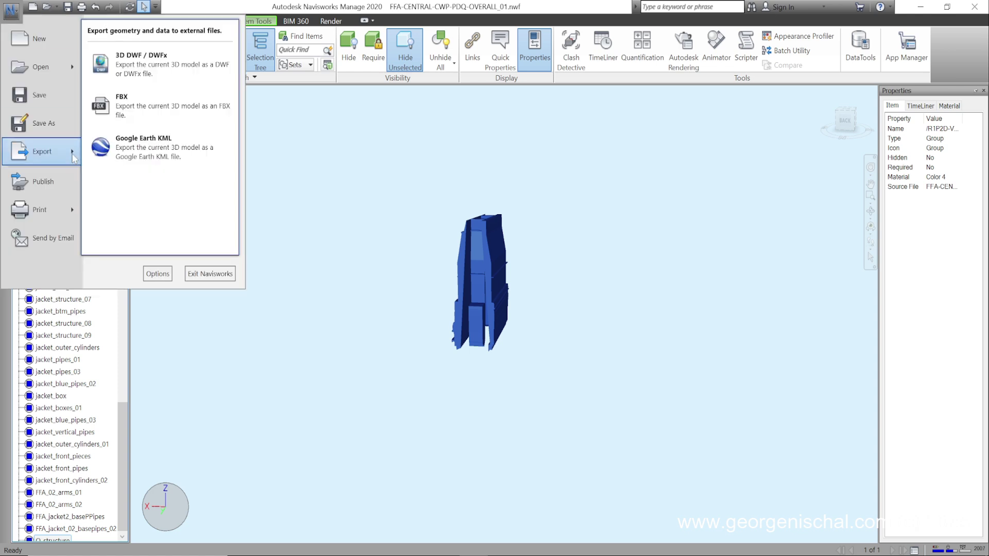
{"action": "left_click", "coordinate": [175, 112]}
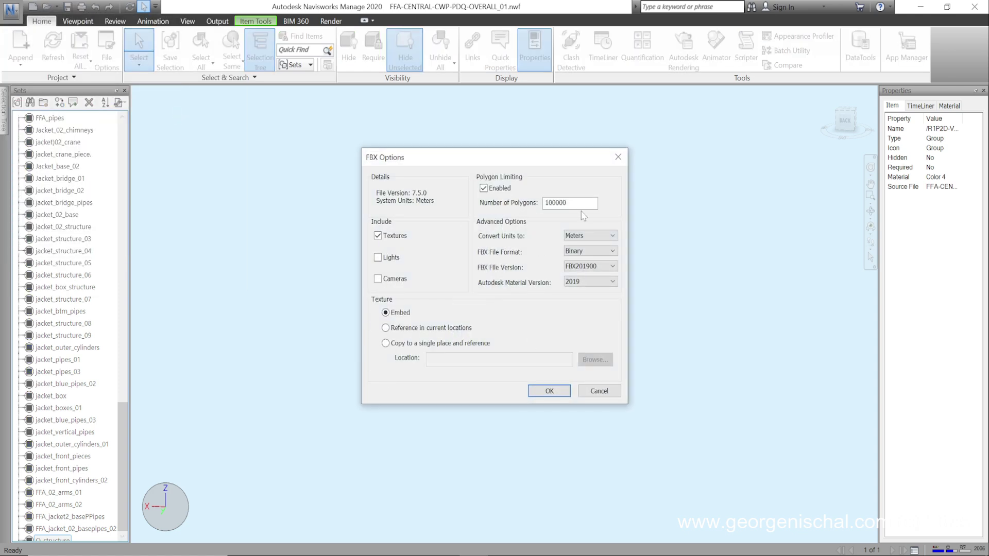
{"action": "double_click", "coordinate": [554, 203]}
{"action": "type", "text": "100000"}
{"action": "left_click", "coordinate": [547, 393]}
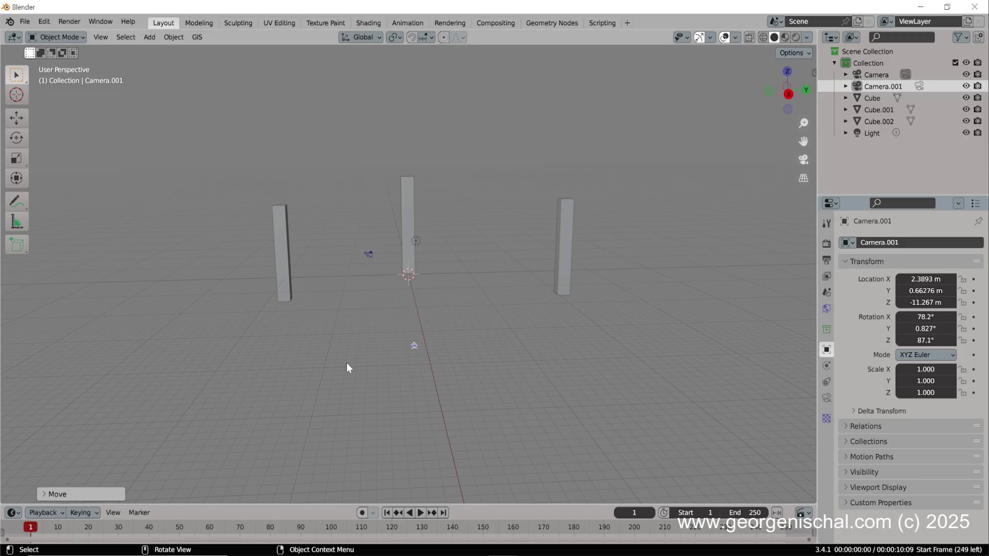
- Delete the left, middle and right pillar cubes from the scene
{"action": "left_click", "coordinate": [346, 362]}
{"action": "left_click", "coordinate": [284, 239]}
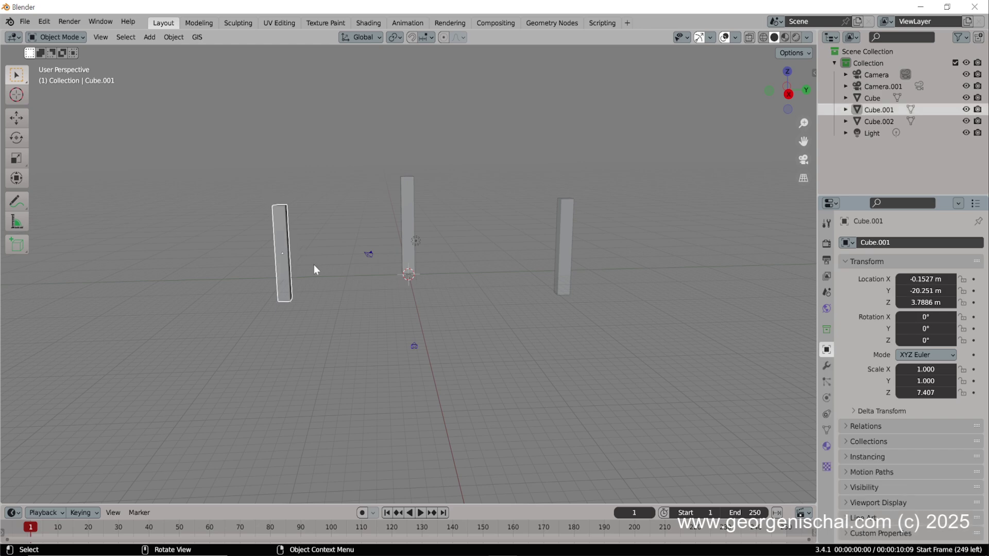
{"action": "key", "text": "Delete"}
{"action": "left_click", "coordinate": [409, 216]}
{"action": "key", "text": "Delete"}
{"action": "left_click", "coordinate": [564, 244]}
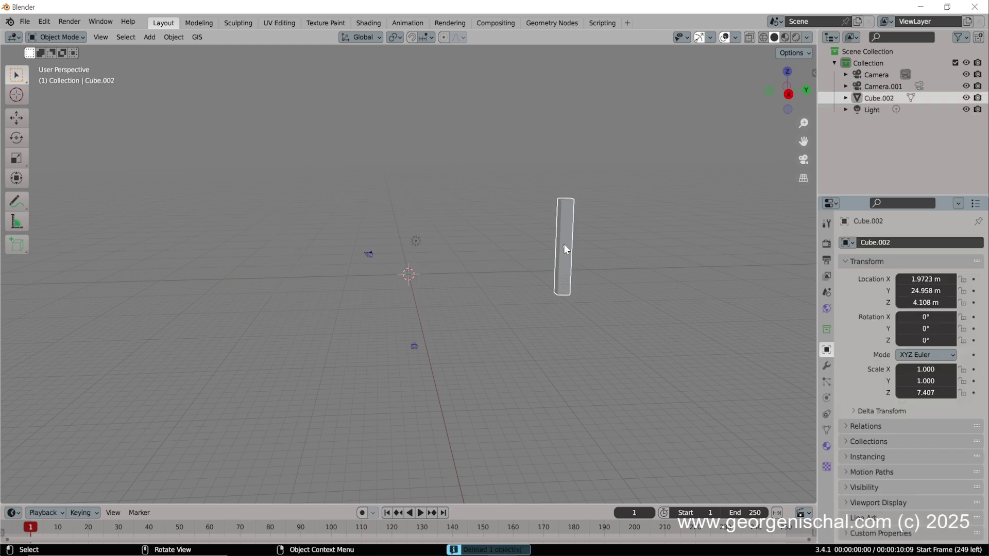
{"action": "key", "text": "Delete"}
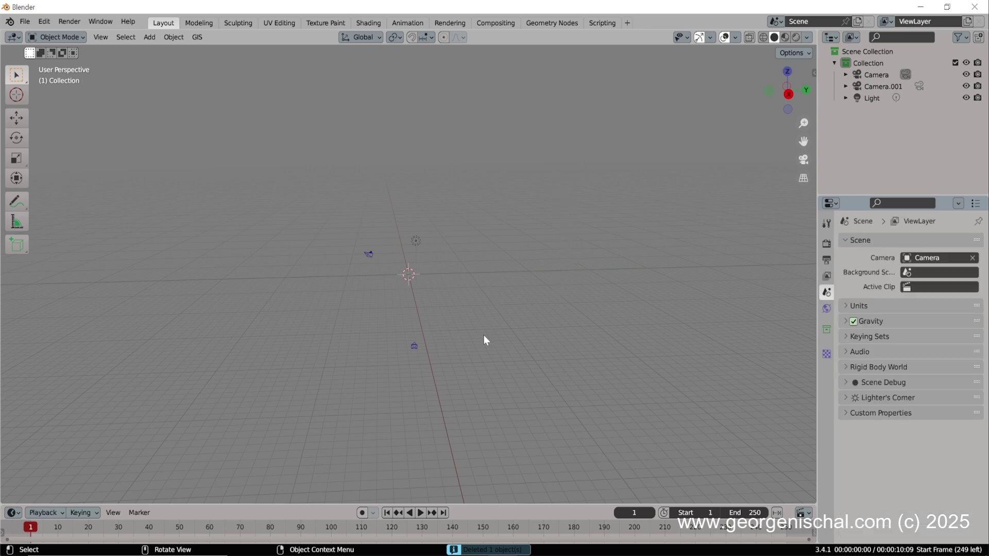
- Import the FFB-EAST-MOD-A.rvm model from an FBX file
{"action": "left_click", "coordinate": [24, 24]}
{"action": "mouse_move", "coordinate": [93, 178]}
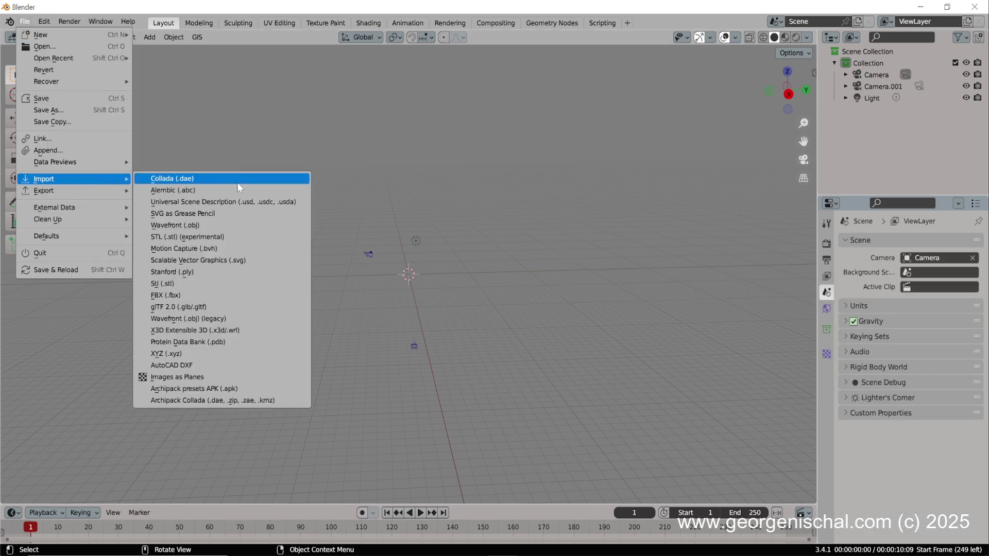
{"action": "left_click", "coordinate": [211, 295]}
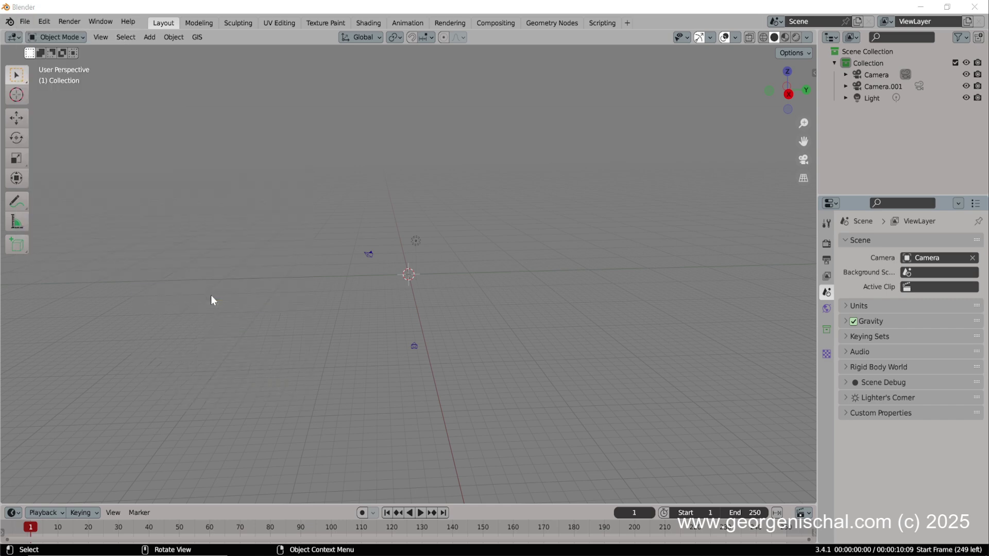
{"action": "key", "text": "Escape"}
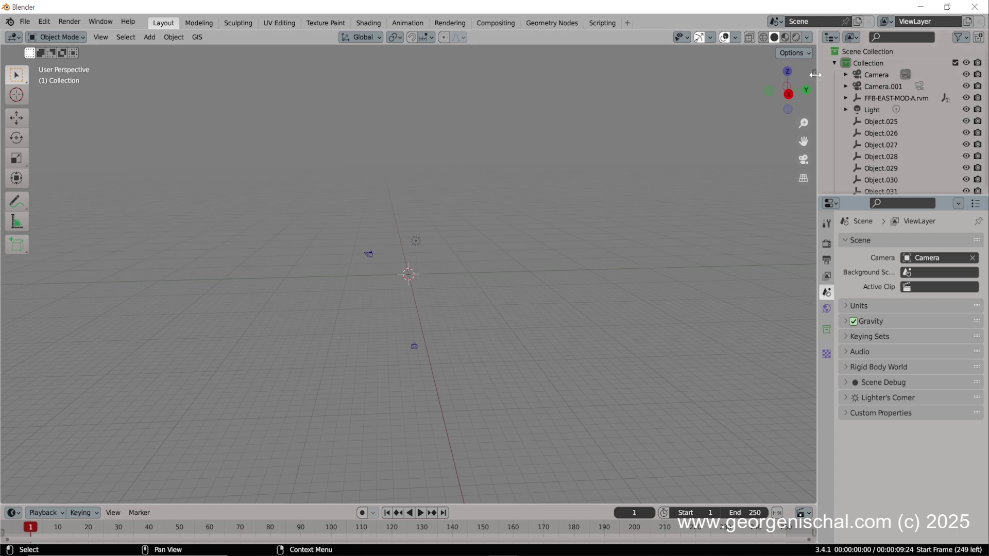
- Expand the FFB-EAST-MOD-A.rvm hierarchy and frame the /SEA0D-SAP-DRAINS-PLTF object in view
{"action": "left_click", "coordinate": [845, 98]}
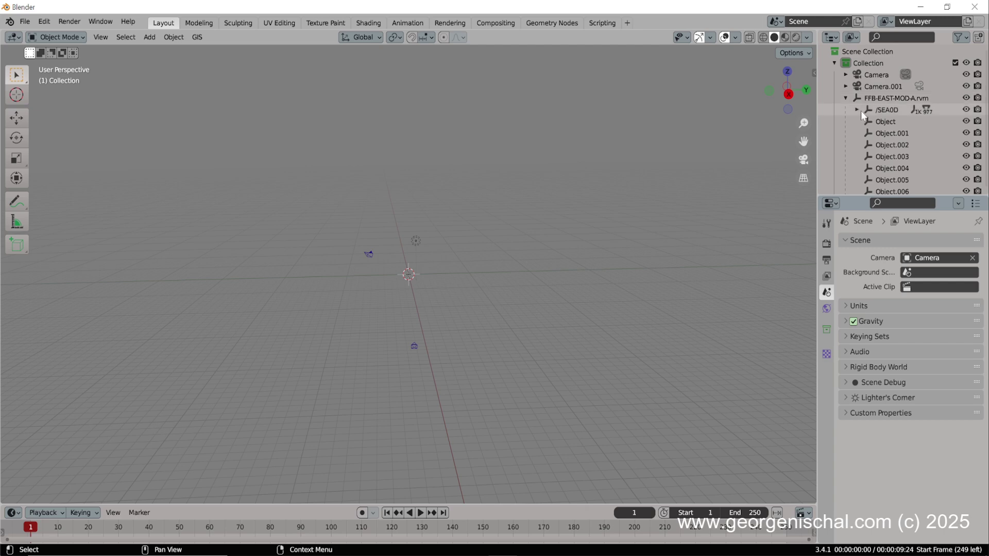
{"action": "left_click", "coordinate": [857, 109]}
{"action": "left_click", "coordinate": [869, 121]}
{"action": "double_click", "coordinate": [922, 133]}
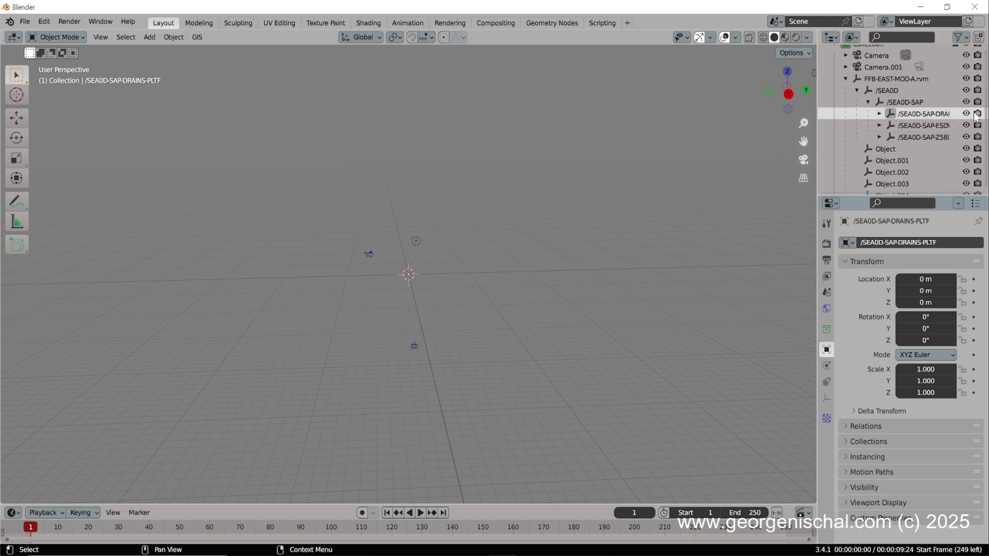
{"action": "key", "text": "Return"}
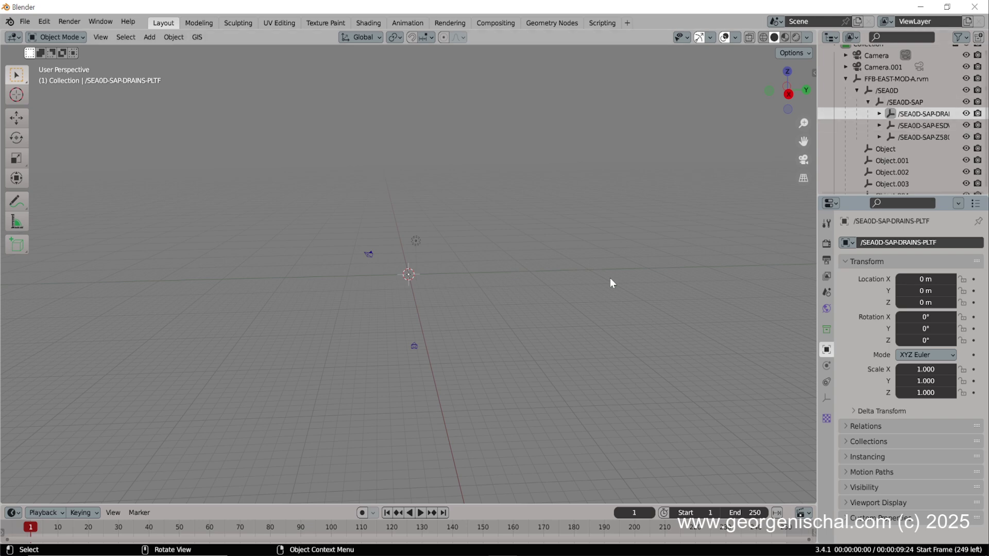
{"action": "key", "text": "KP_Decimal"}
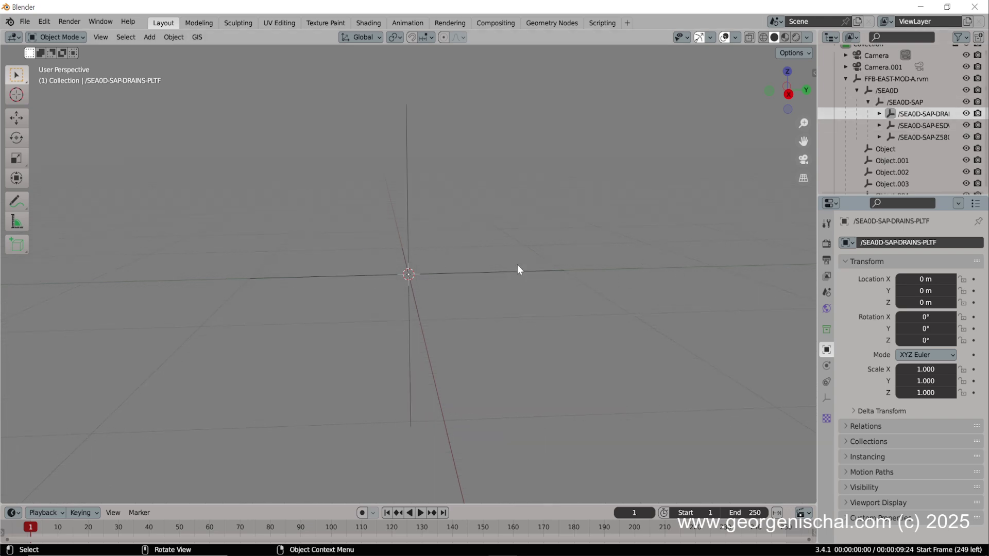
- Set the viewport Clip End to 100000 m in the sidebar's View settings
{"action": "left_click", "coordinate": [814, 72]}
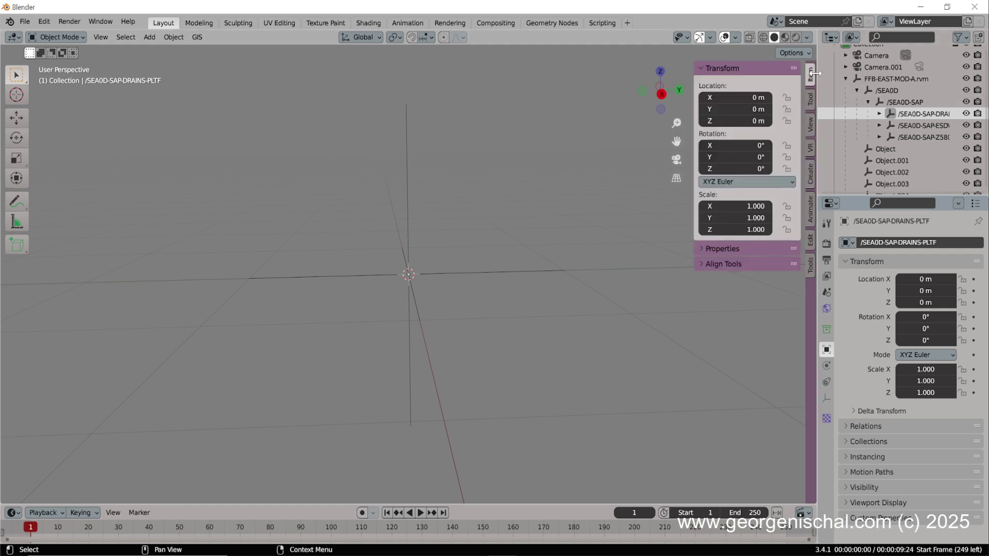
{"action": "left_click", "coordinate": [810, 125]}
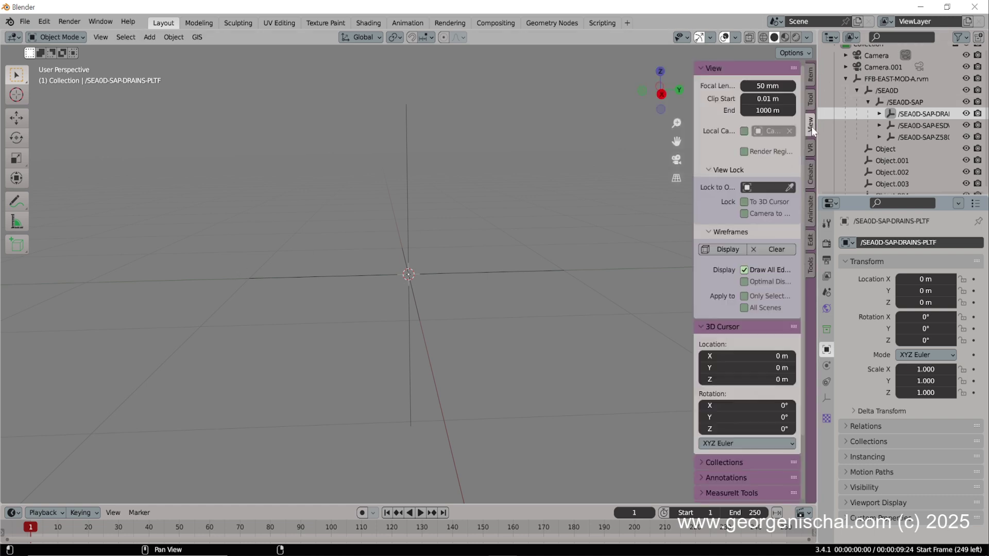
{"action": "left_click", "coordinate": [767, 110]}
{"action": "left_click", "coordinate": [756, 111]}
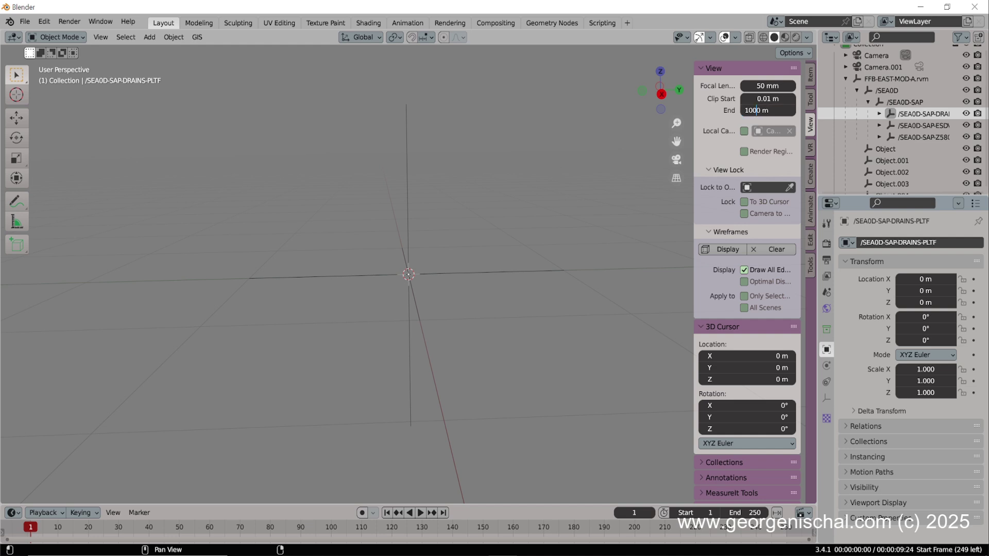
{"action": "type", "text": "00"}
{"action": "key", "text": "Return"}
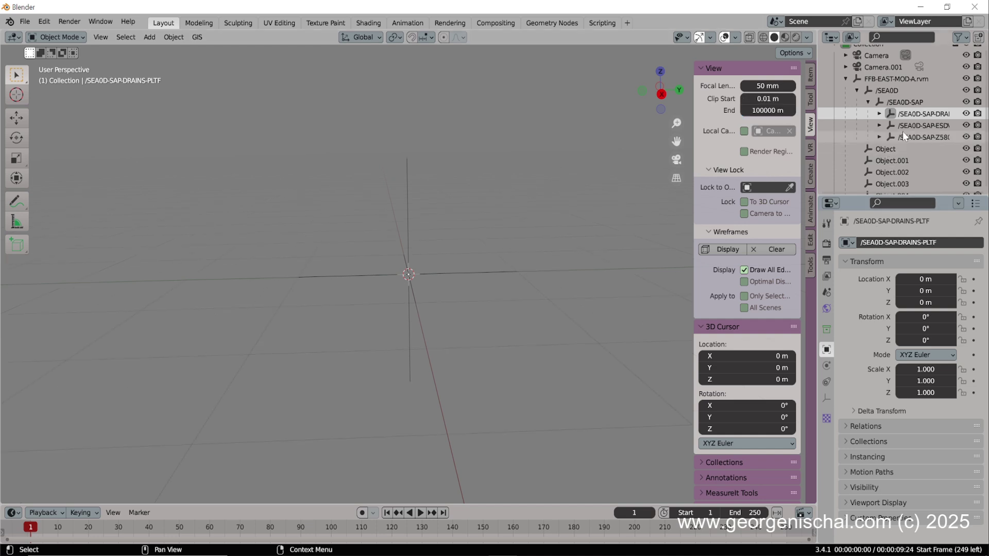
- Expand the SEA0D-SAP-DRAINS-PLTF group and select the e_suppts_C001 support object
{"action": "left_click", "coordinate": [880, 114]}
{"action": "left_click", "coordinate": [890, 126]}
{"action": "left_click", "coordinate": [929, 135]}
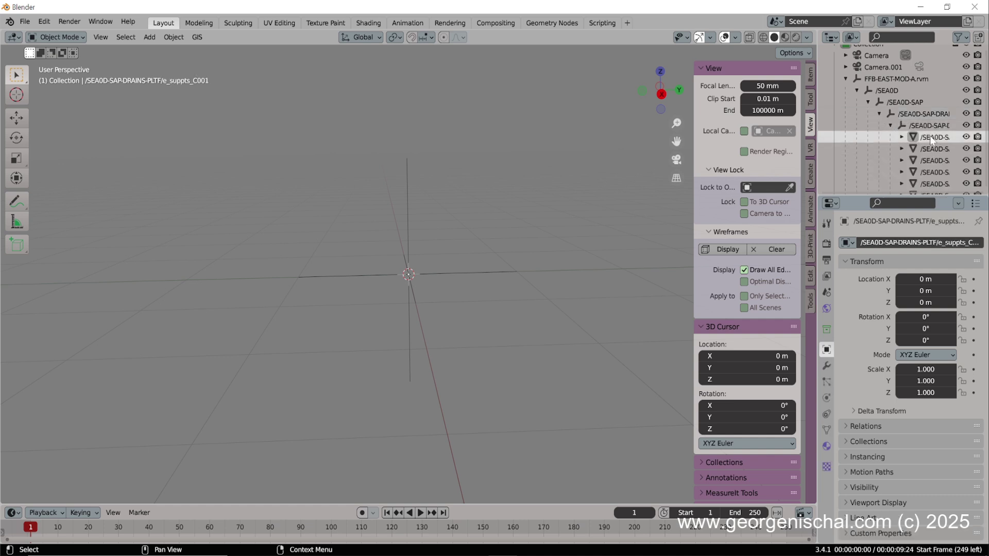
- Frame the support object and pan to centre the left platform, checking its railings
{"action": "key", "text": "KP_Decimal"}
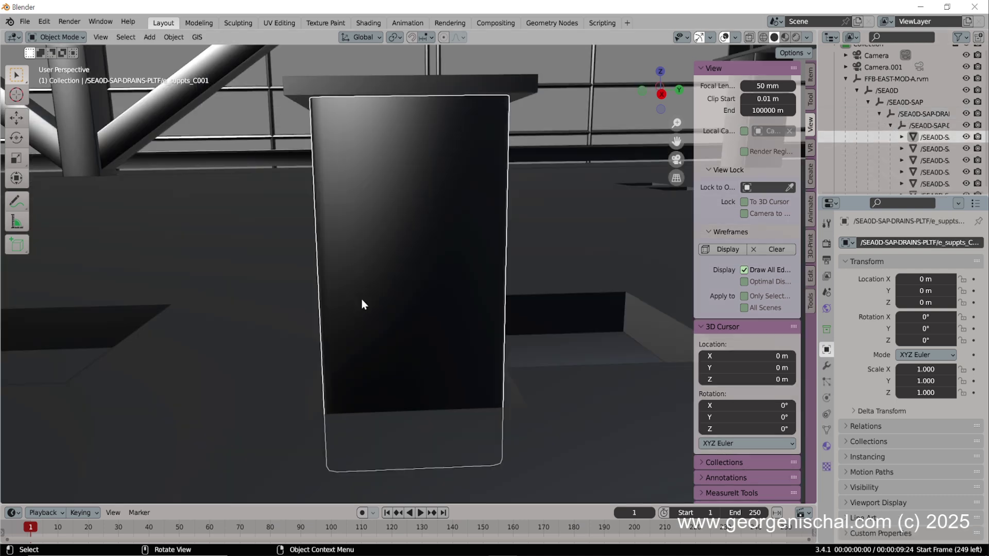
{"action": "scroll", "coordinate": [353, 261], "scroll_direction": "down", "scroll_amount": 8}
{"action": "scroll", "coordinate": [367, 335], "scroll_direction": "down", "scroll_amount": 6}
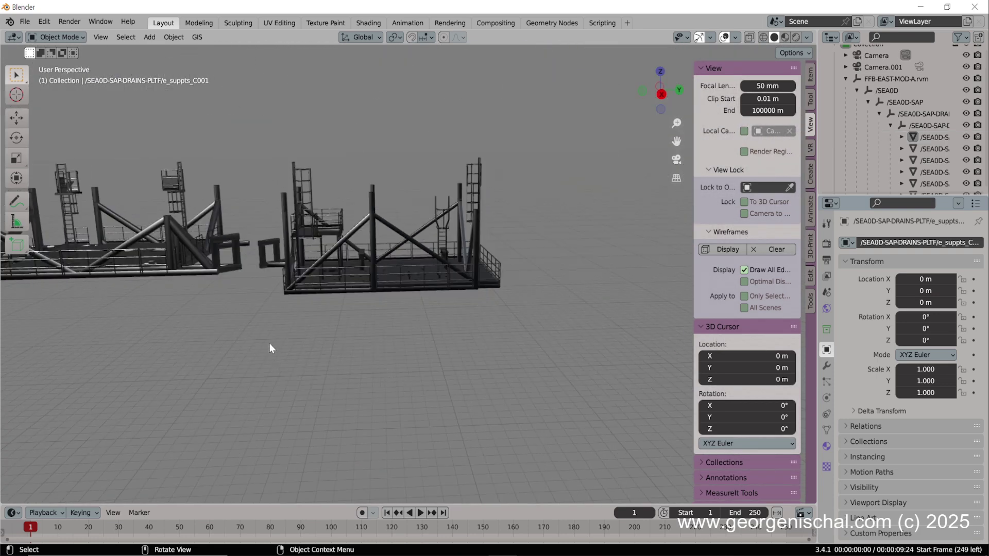
{"action": "middle_click_drag", "start_coordinate": [260, 329], "coordinate": [382, 360], "text": "shift"}
{"action": "scroll", "coordinate": [214, 316], "scroll_direction": "up", "scroll_amount": 4}
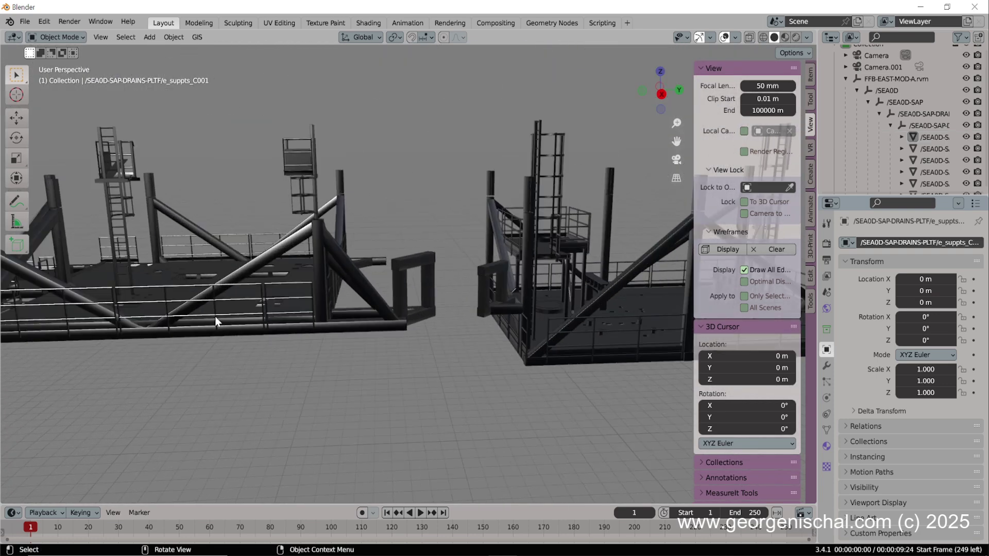
{"action": "middle_click_drag", "start_coordinate": [237, 351], "coordinate": [381, 356], "text": "shift"}
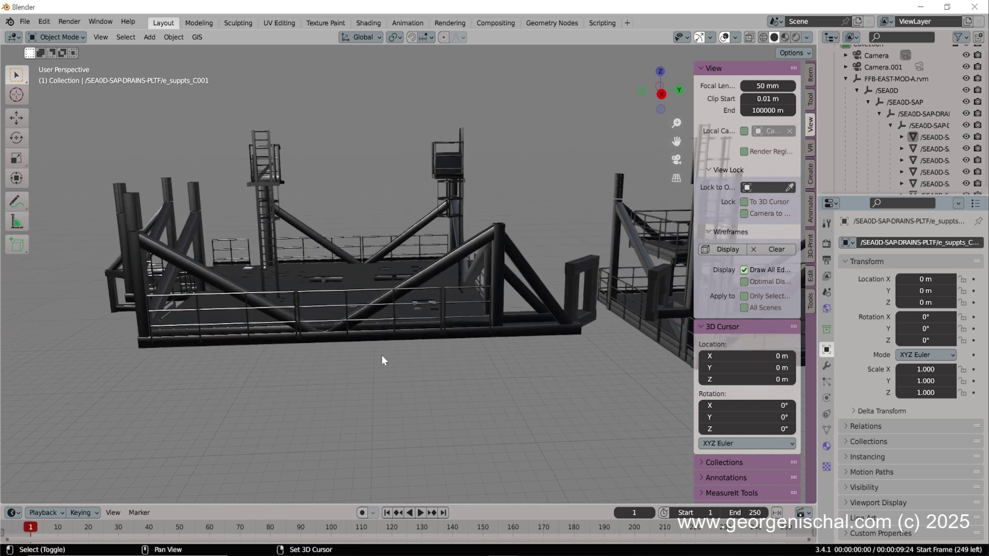
{"action": "left_click", "coordinate": [329, 290]}
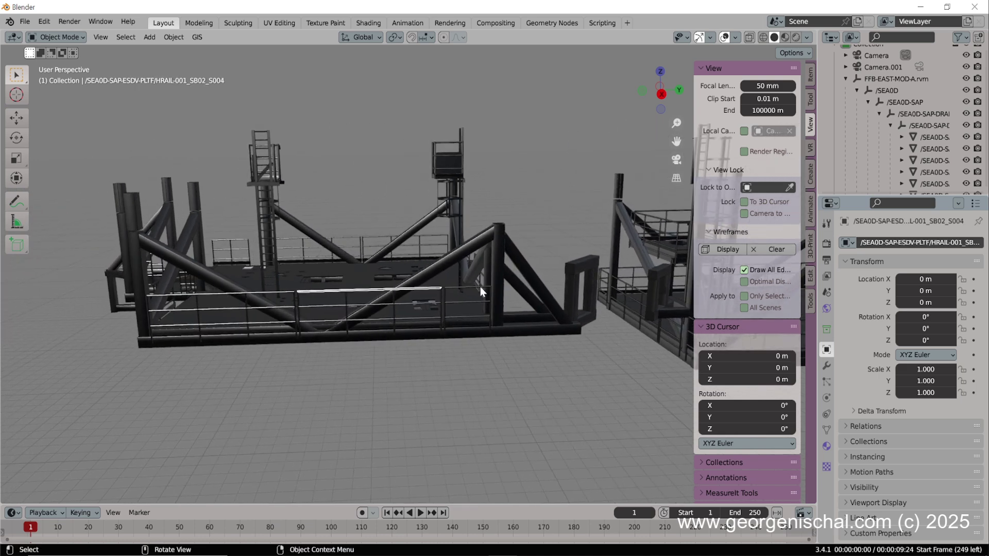
{"action": "left_click", "coordinate": [464, 302]}
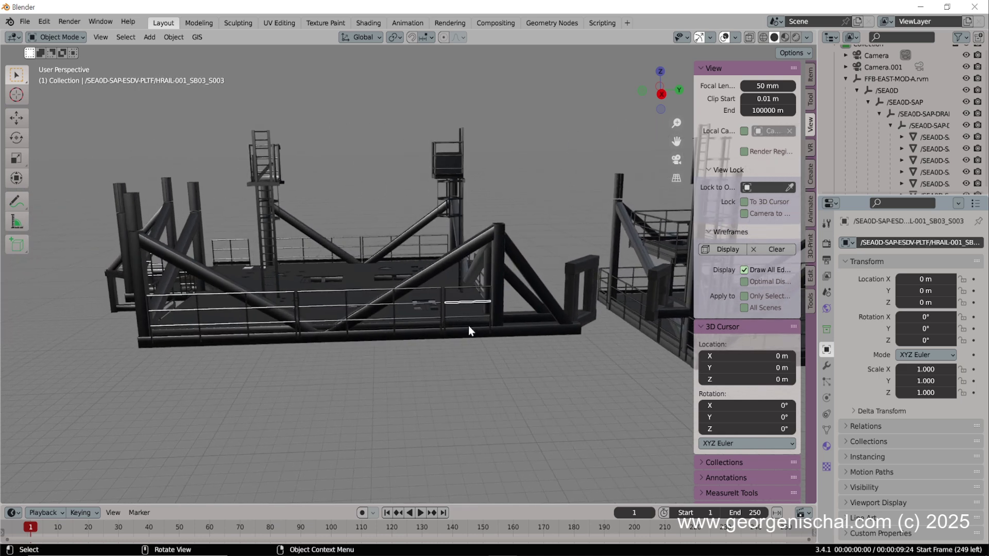
{"action": "left_click", "coordinate": [477, 379]}
- Select the FFB-EAST-MOD-A.rvm root, zoom out to both platforms, and hide the sidebar
{"action": "scroll", "coordinate": [477, 379], "scroll_direction": "down", "scroll_amount": 2}
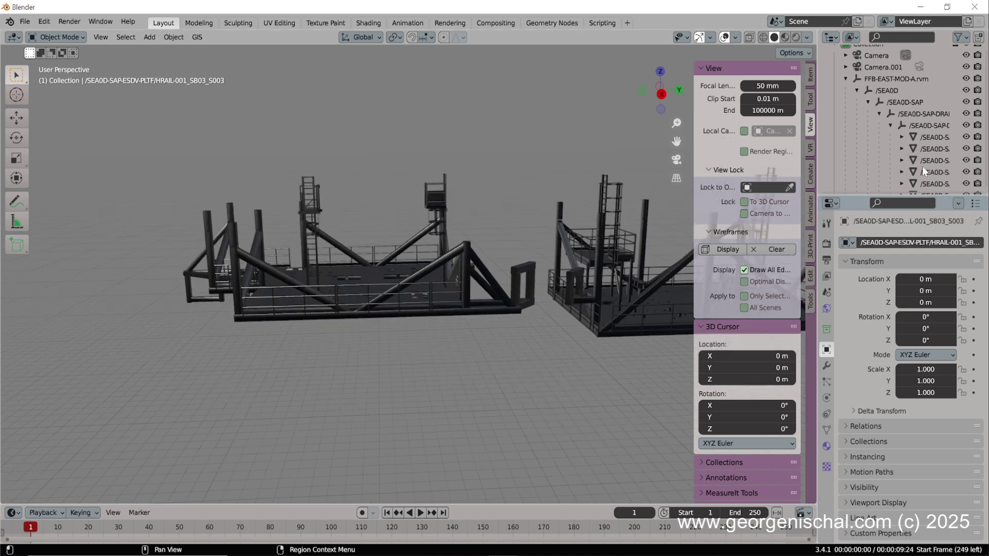
{"action": "left_click", "coordinate": [889, 80]}
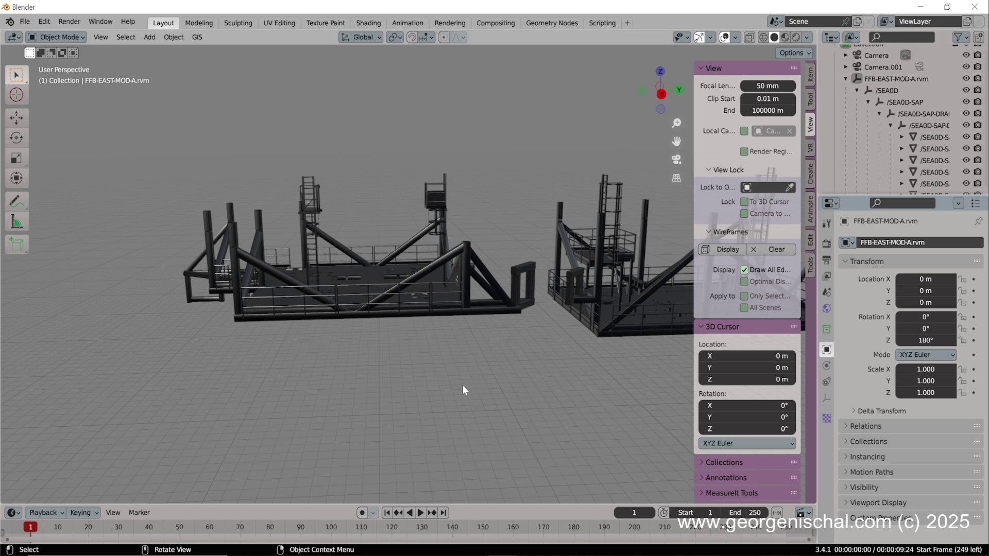
{"action": "scroll", "coordinate": [462, 386], "scroll_direction": "down", "scroll_amount": 1}
{"action": "scroll", "coordinate": [443, 400], "scroll_direction": "down", "scroll_amount": 4}
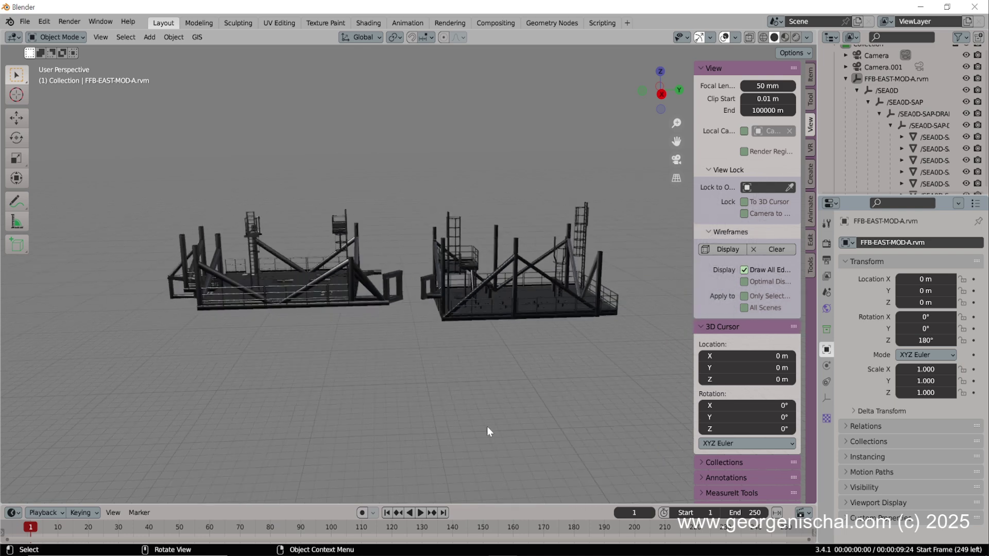
{"action": "key", "text": "n"}
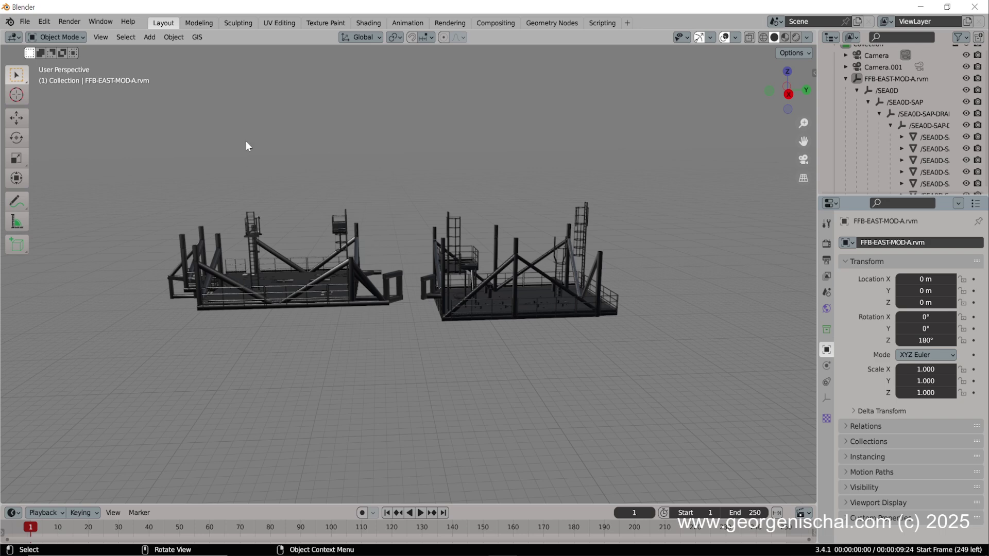
- Select all meshes by type, make HANGERS_C001 active, and join them with Ctrl+J
{"action": "left_click", "coordinate": [126, 38]}
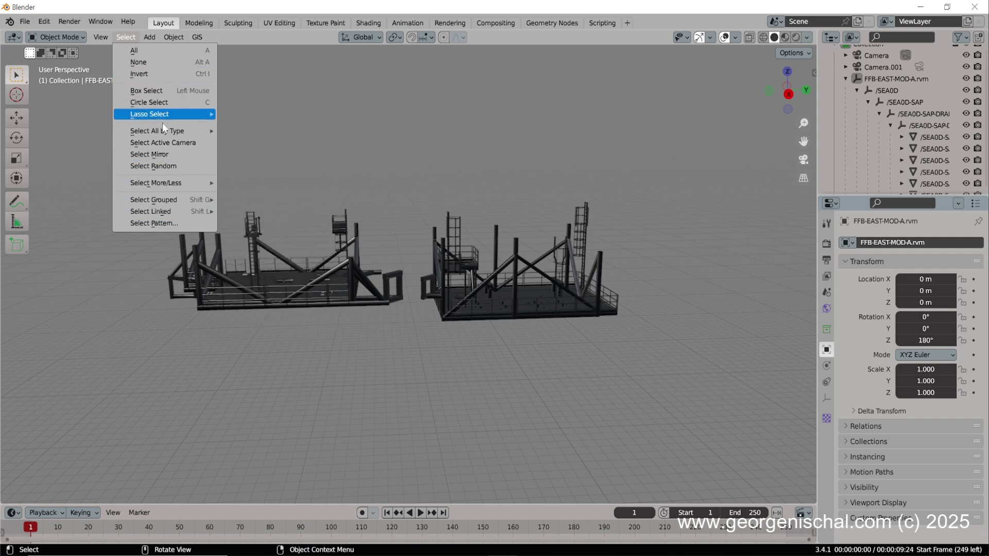
{"action": "mouse_move", "coordinate": [171, 131]}
{"action": "left_click", "coordinate": [240, 131]}
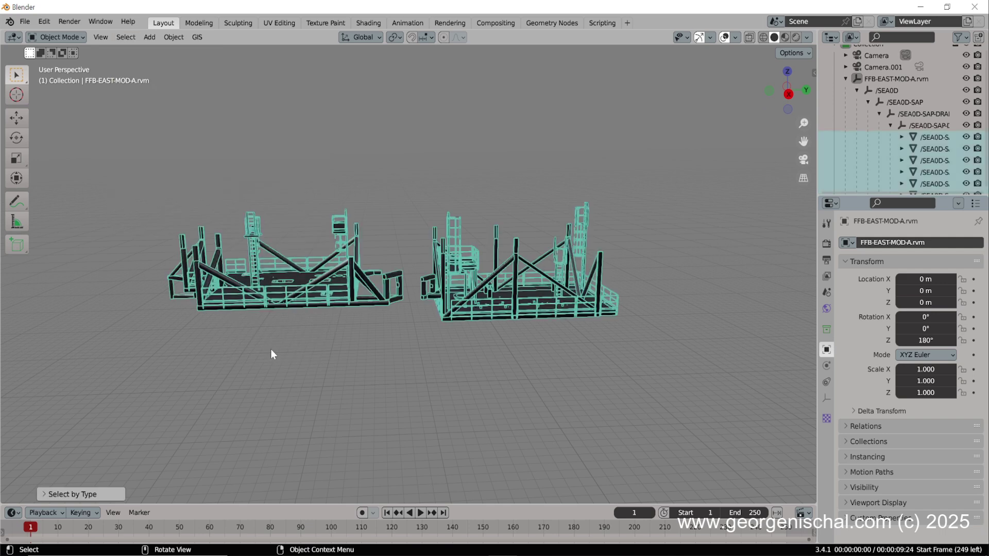
{"action": "left_click", "coordinate": [351, 263], "text": "shift"}
{"action": "left_click", "coordinate": [173, 37]}
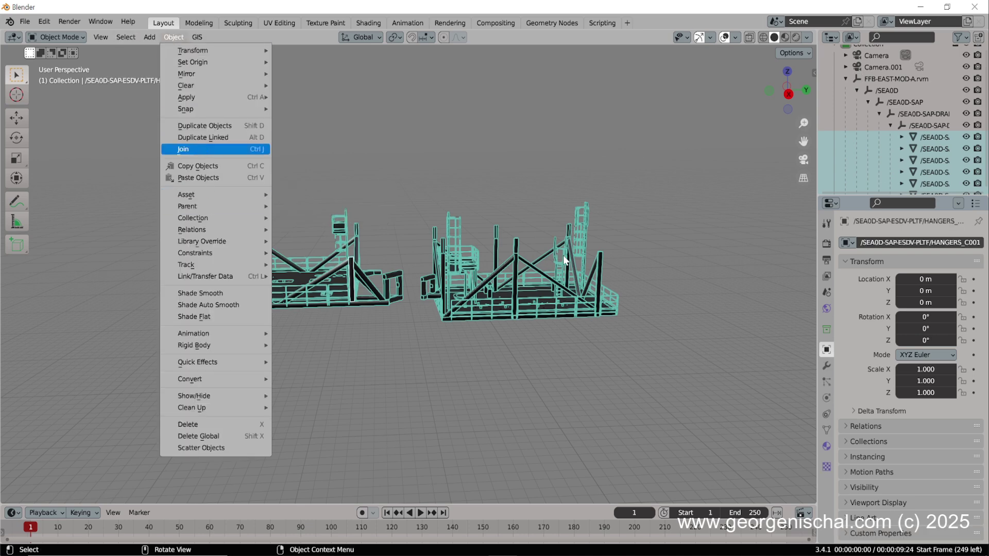
{"action": "key", "text": "ctrl+j"}
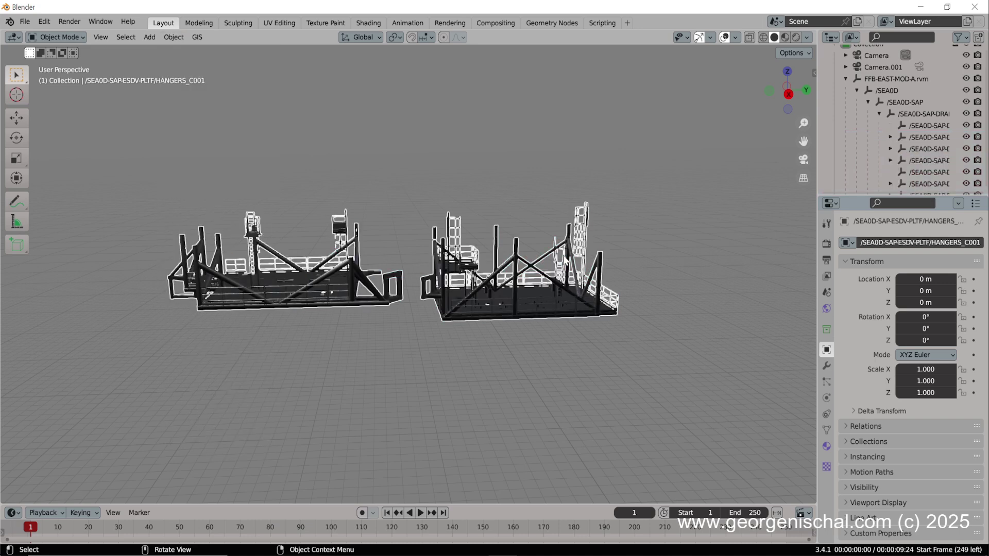
{"action": "left_click", "coordinate": [591, 369]}
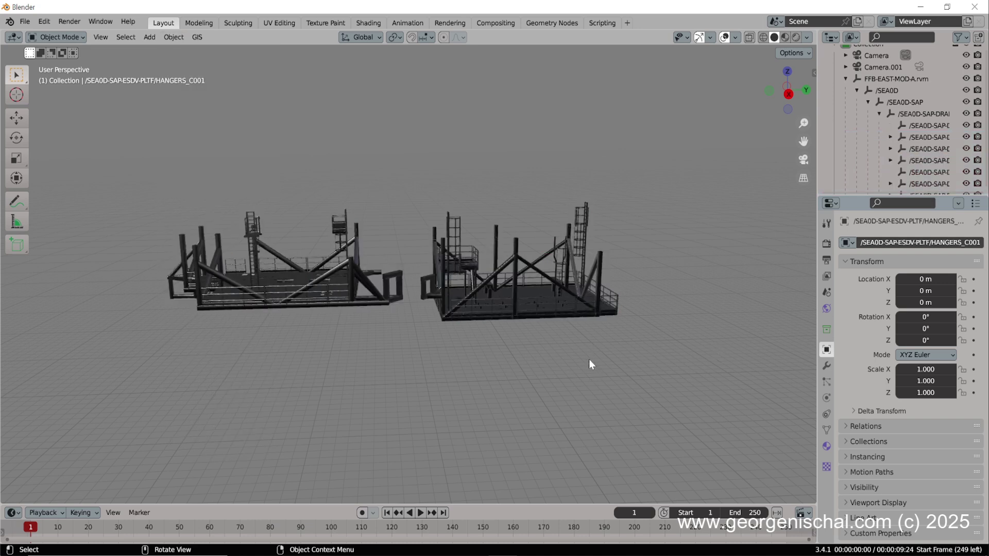
{"action": "left_click", "coordinate": [539, 312]}
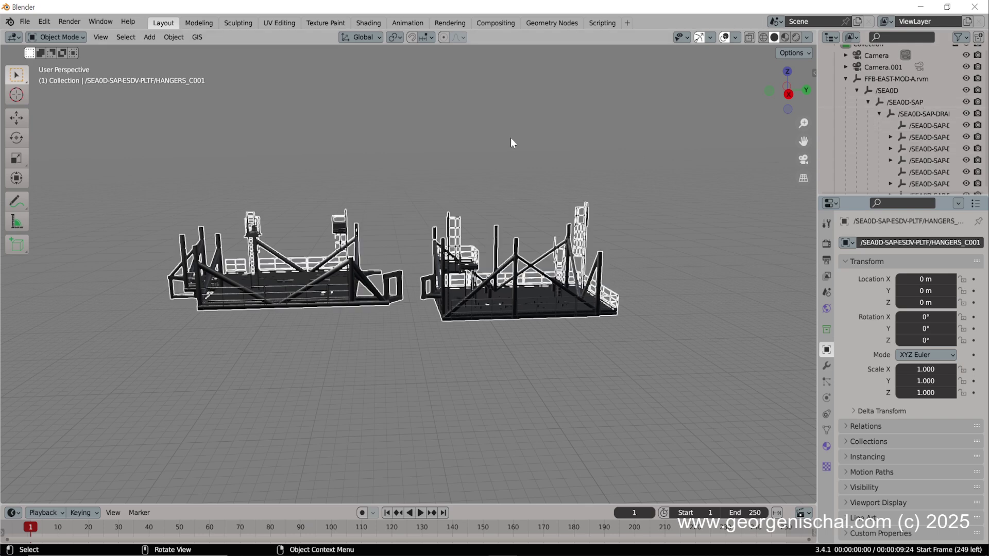
- Clear the joined object's parent with Keep Transformation, then reselect it in the outliner
{"action": "left_click", "coordinate": [174, 36]}
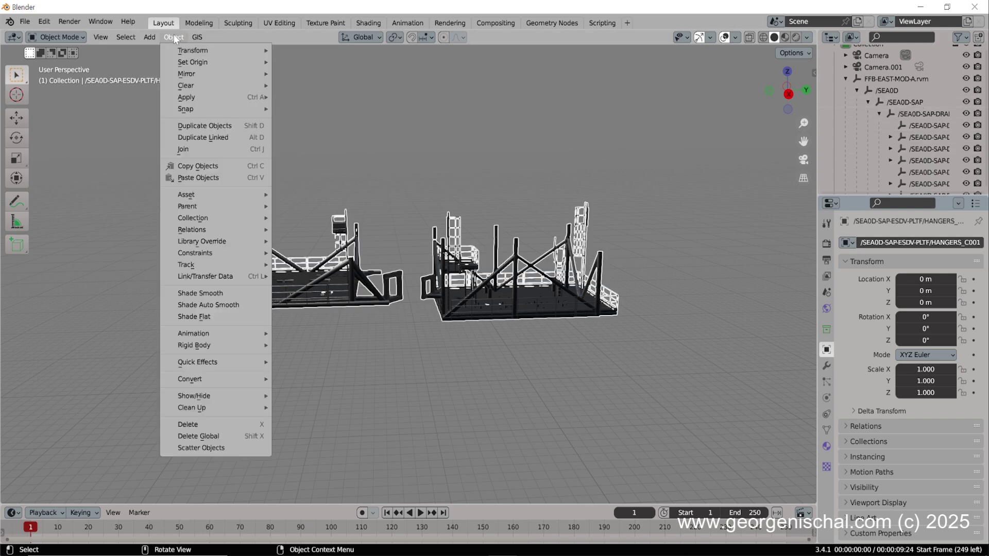
{"action": "mouse_move", "coordinate": [210, 206]}
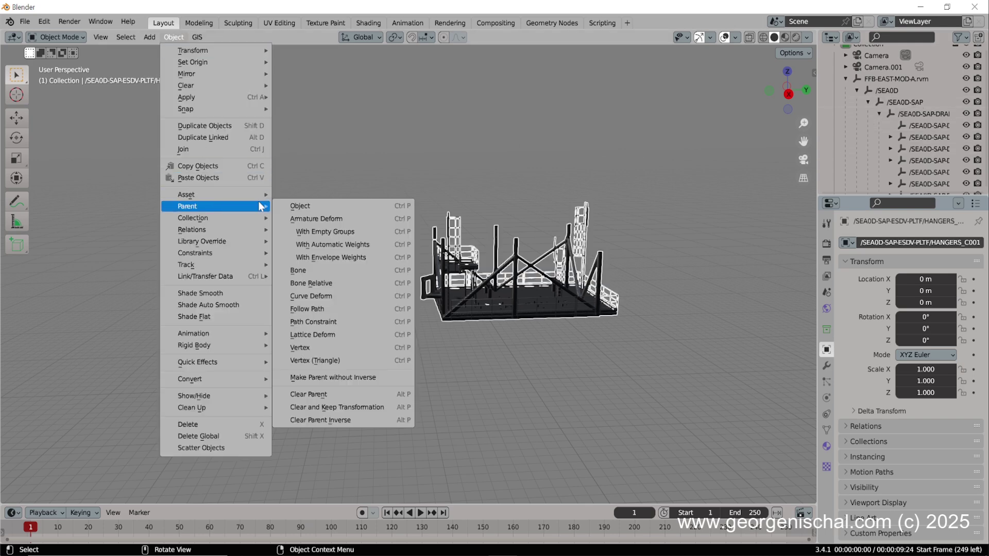
{"action": "left_click", "coordinate": [381, 405]}
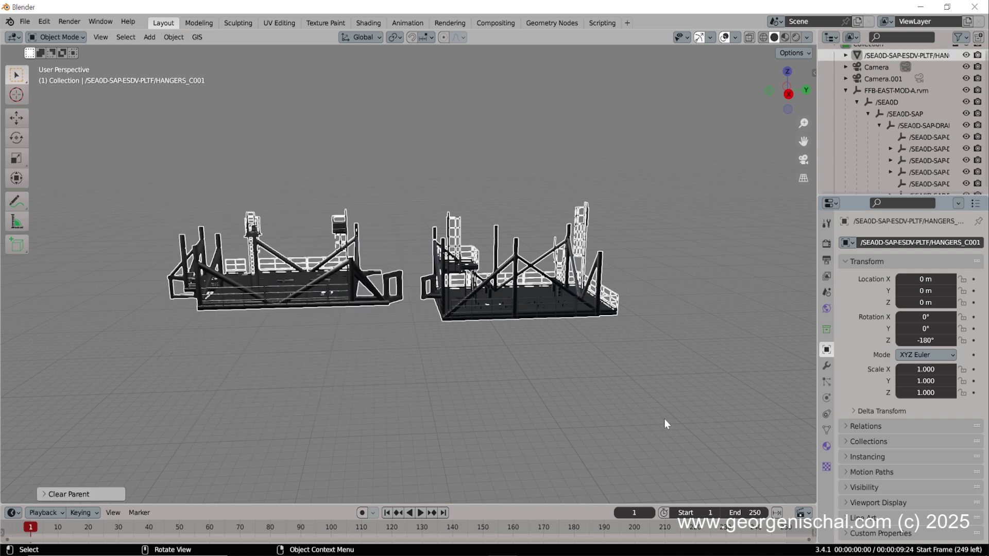
{"action": "left_click", "coordinate": [594, 405]}
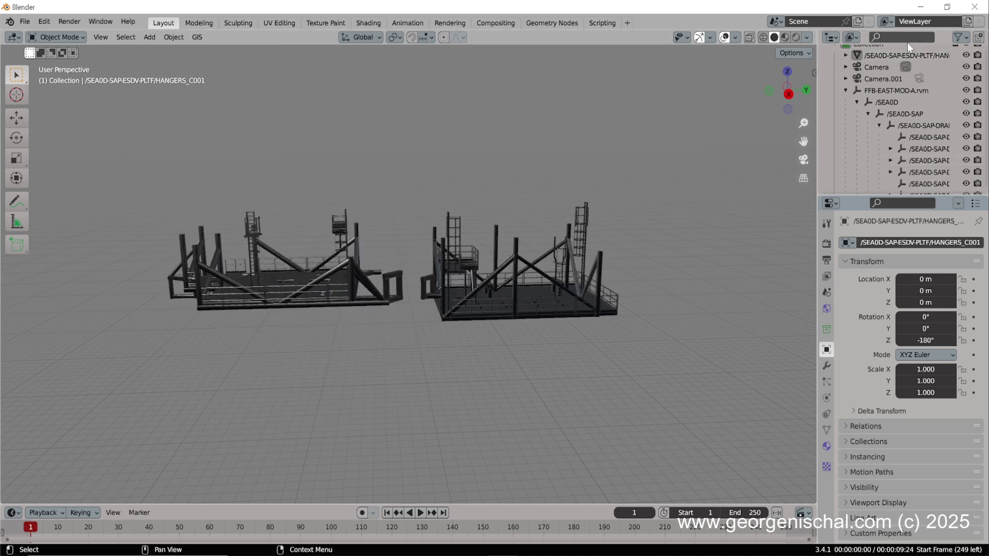
{"action": "left_click", "coordinate": [894, 53]}
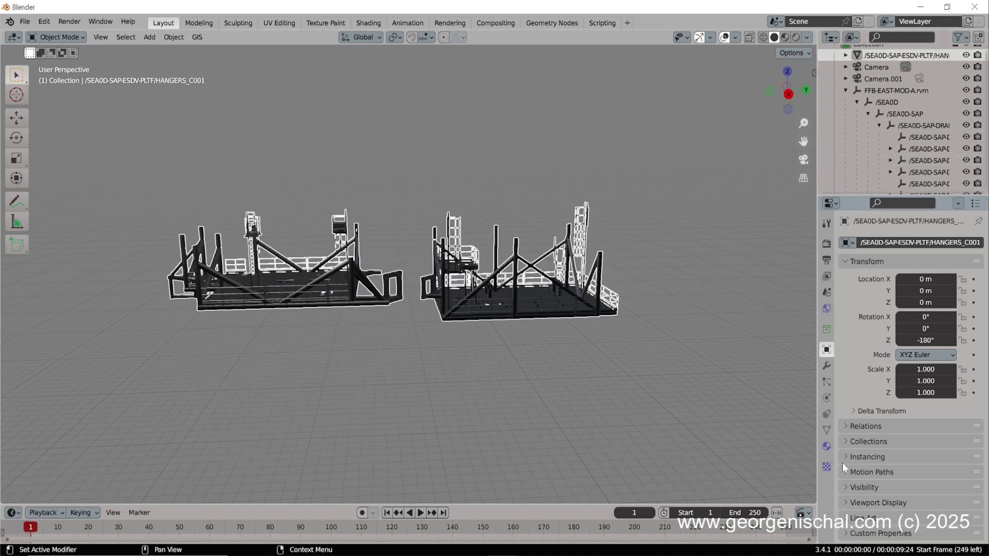
- Show HANGERS_C001's material slots and scroll through them, picking Color 12.027 and 12.026
{"action": "left_click", "coordinate": [827, 447]}
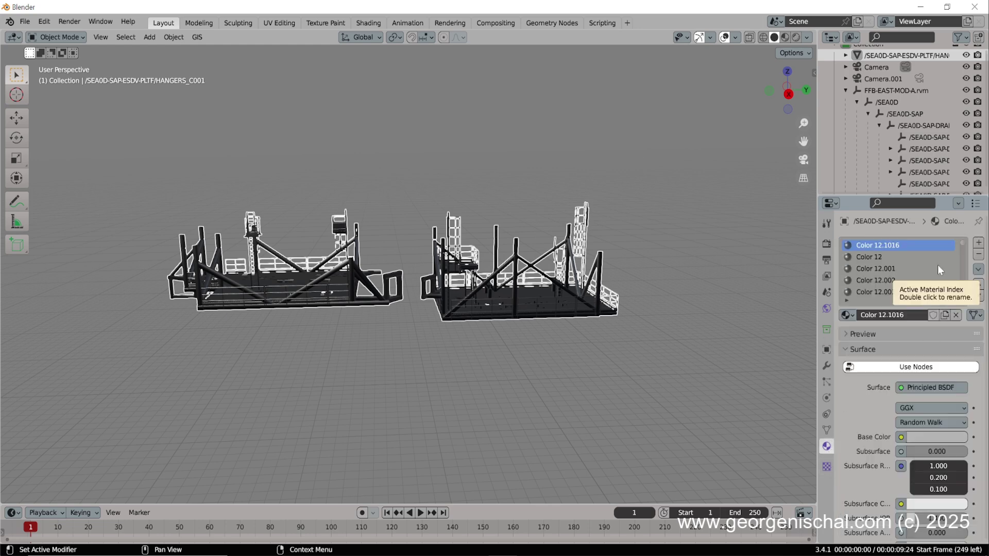
{"action": "scroll", "coordinate": [937, 265], "scroll_direction": "down", "scroll_amount": 10}
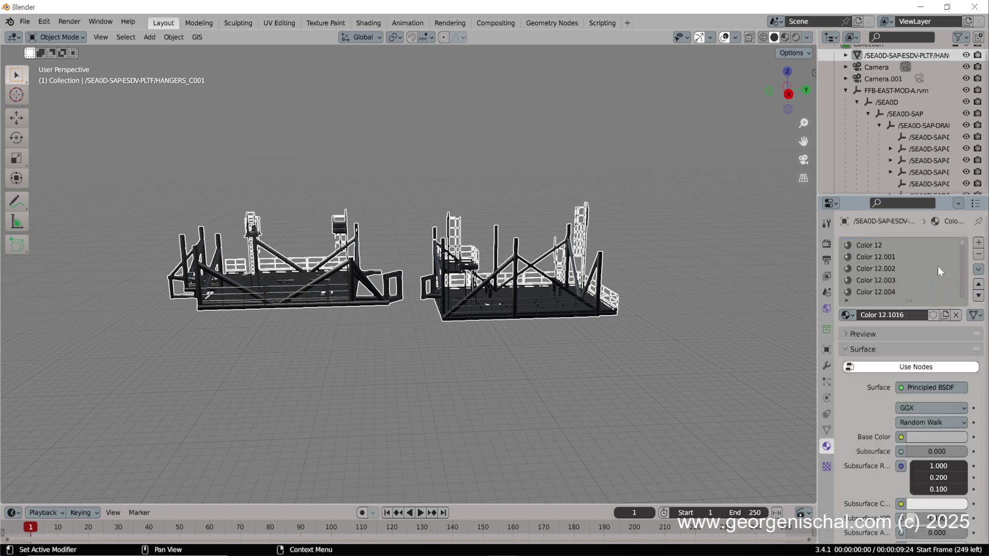
{"action": "scroll", "coordinate": [938, 267], "scroll_direction": "down", "scroll_amount": 15}
{"action": "left_click", "coordinate": [872, 280]}
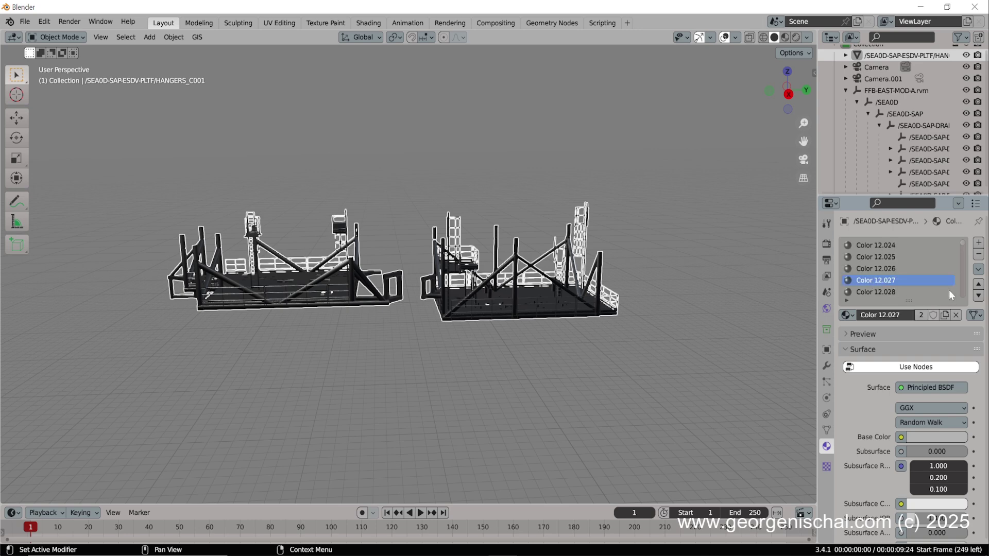
{"action": "left_click", "coordinate": [882, 270]}
{"action": "scroll", "coordinate": [926, 284], "scroll_direction": "down", "scroll_amount": 9}
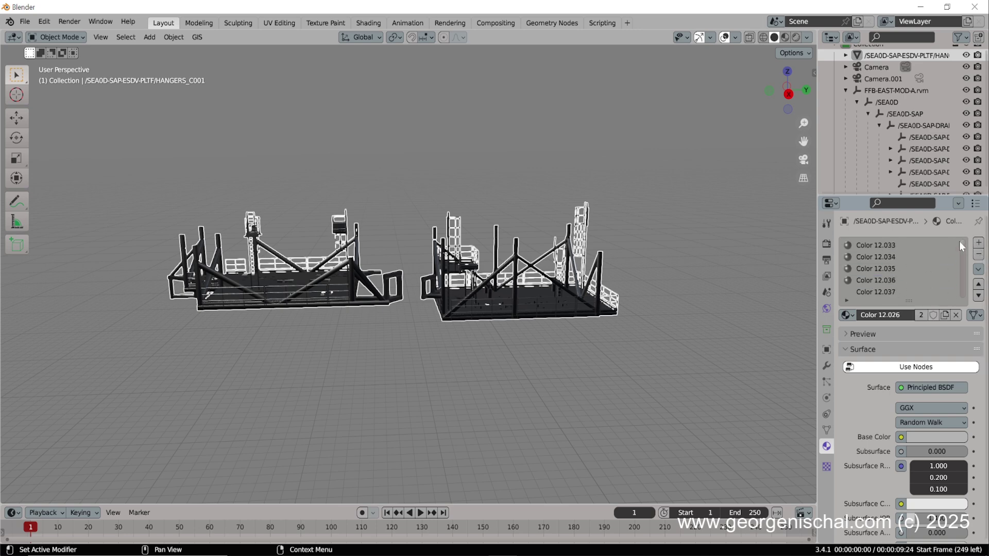
{"action": "left_click_drag", "start_coordinate": [962, 242], "coordinate": [965, 304]}
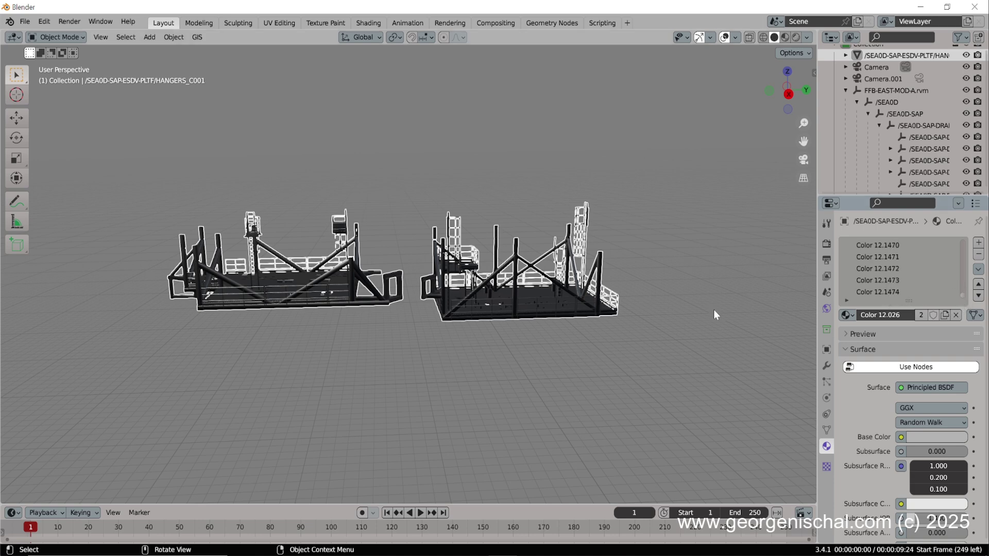
- Select all objects and inspect the Color 12.1470 and Color 12.1474 materials
{"action": "left_click", "coordinate": [471, 334]}
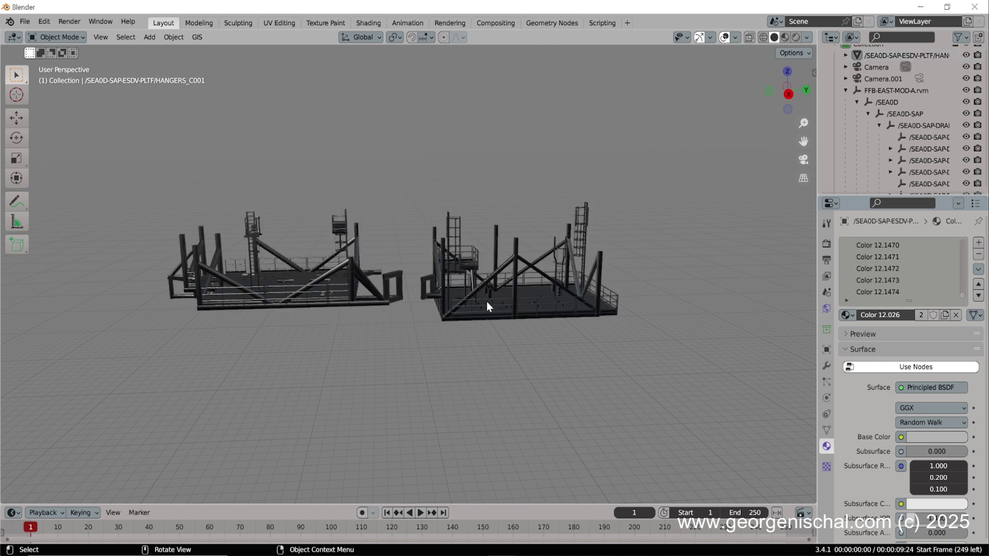
{"action": "key", "text": "a"}
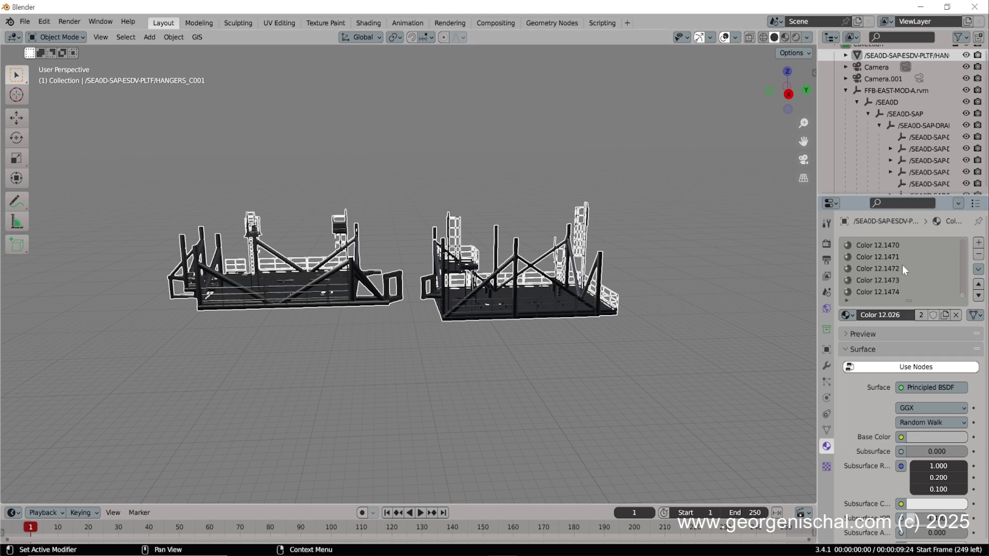
{"action": "left_click", "coordinate": [877, 246]}
{"action": "left_click", "coordinate": [876, 292]}
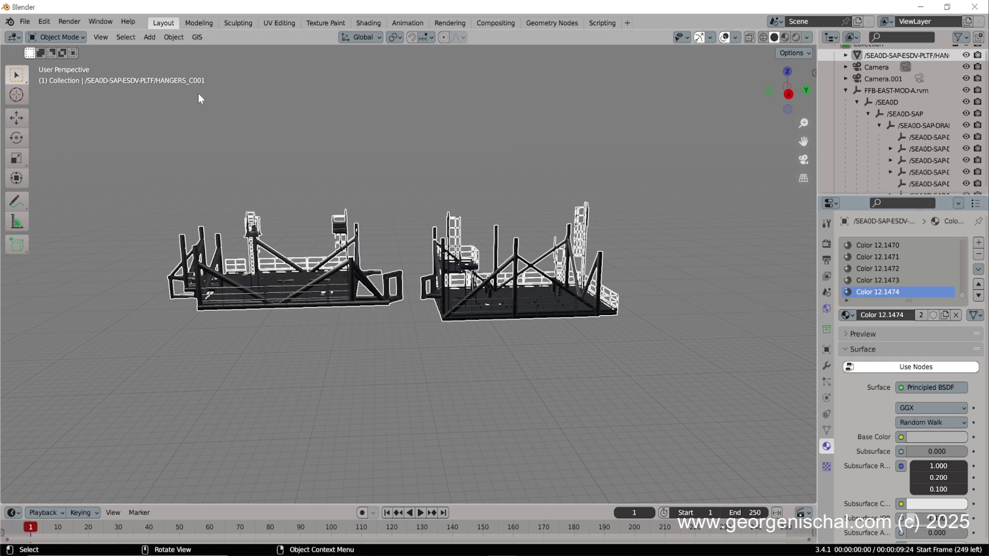
- Revert through Undo History to the earlier step with both structures selected
{"action": "left_click", "coordinate": [44, 21]}
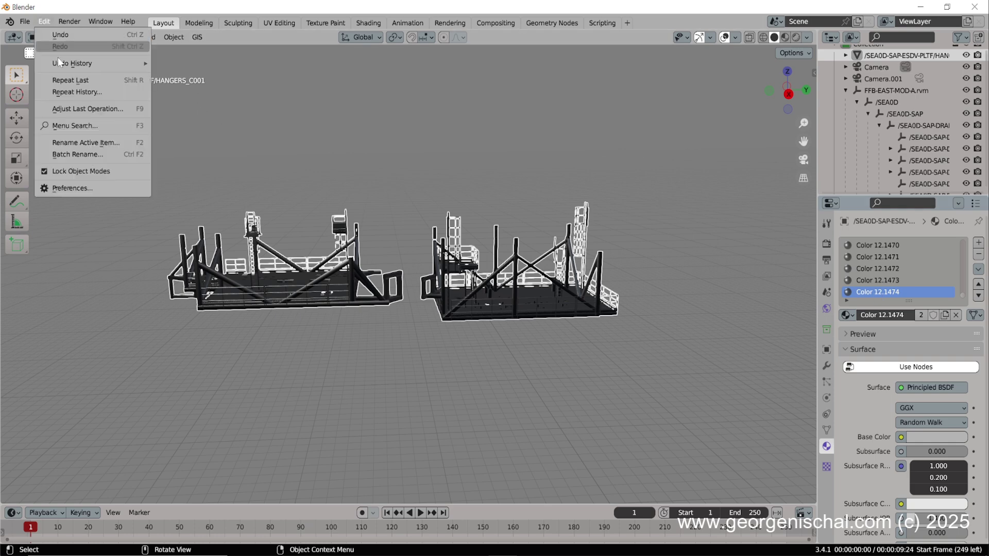
{"action": "mouse_move", "coordinate": [61, 64]}
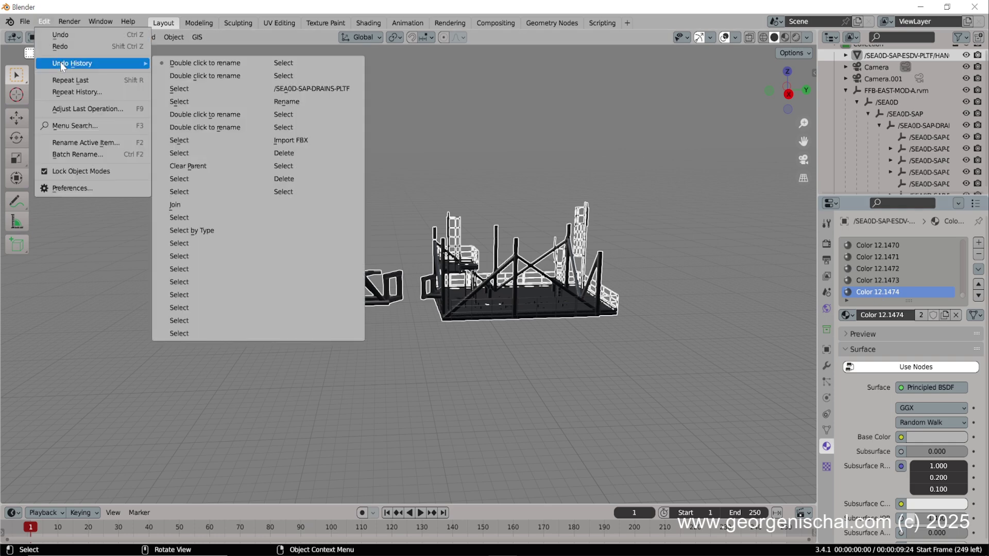
{"action": "left_click", "coordinate": [202, 217]}
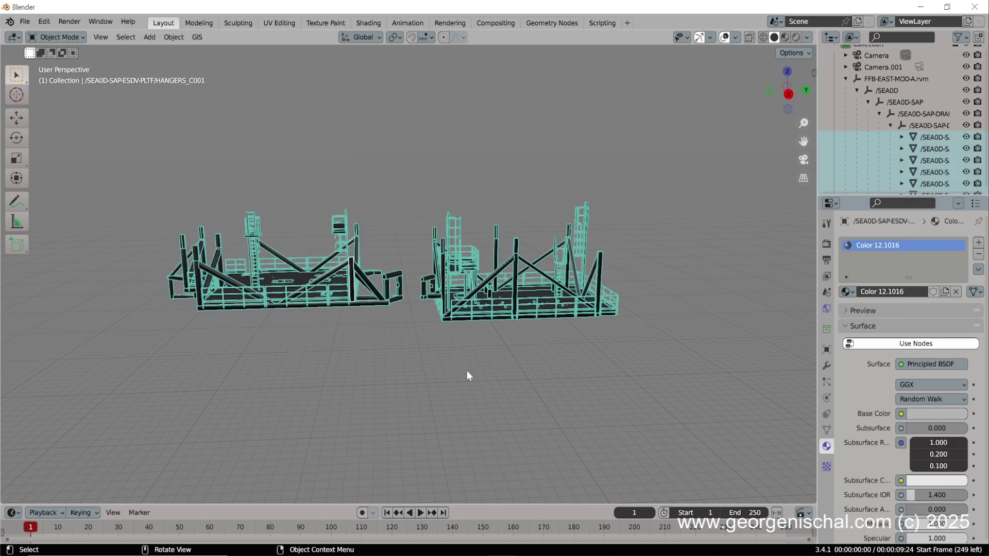
- Select every mesh object by type and switch to the Scripting workspace
{"action": "left_click", "coordinate": [467, 370]}
{"action": "left_click", "coordinate": [361, 270]}
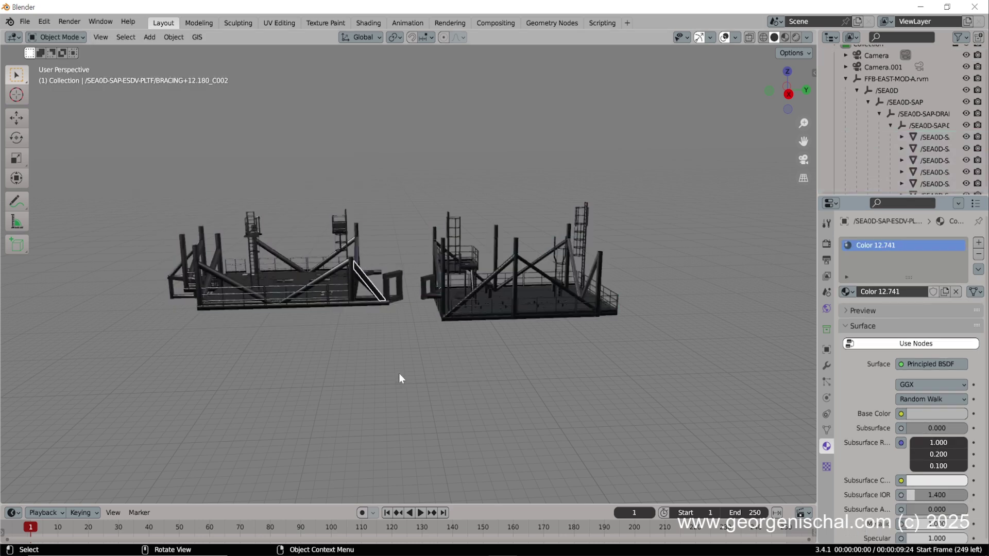
{"action": "left_click", "coordinate": [172, 37]}
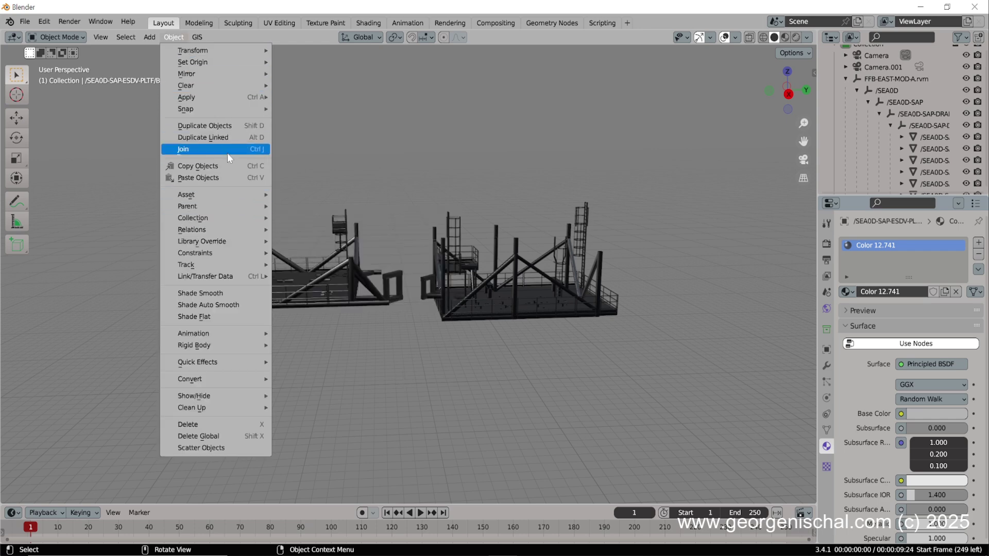
{"action": "mouse_move", "coordinate": [125, 37]}
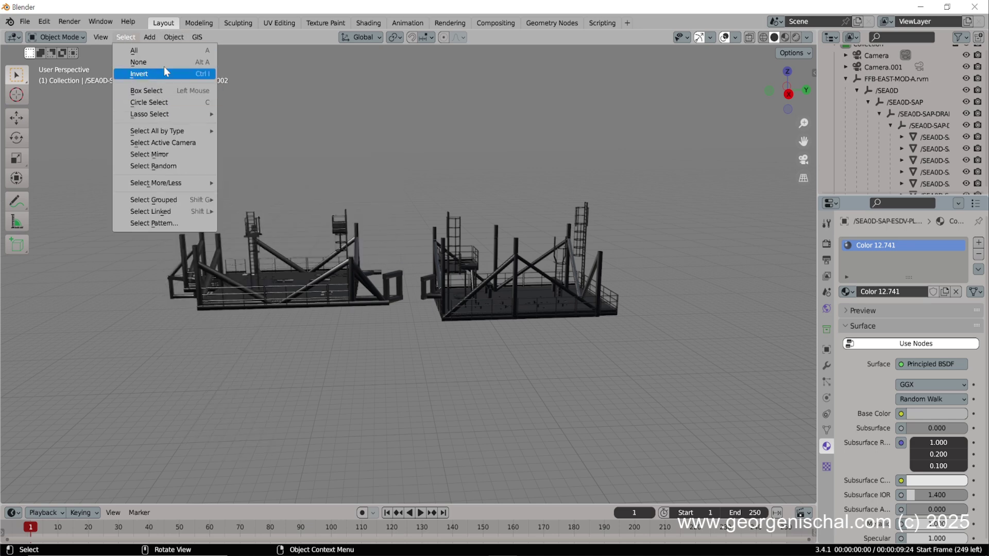
{"action": "mouse_move", "coordinate": [173, 128]}
{"action": "left_click", "coordinate": [276, 133]}
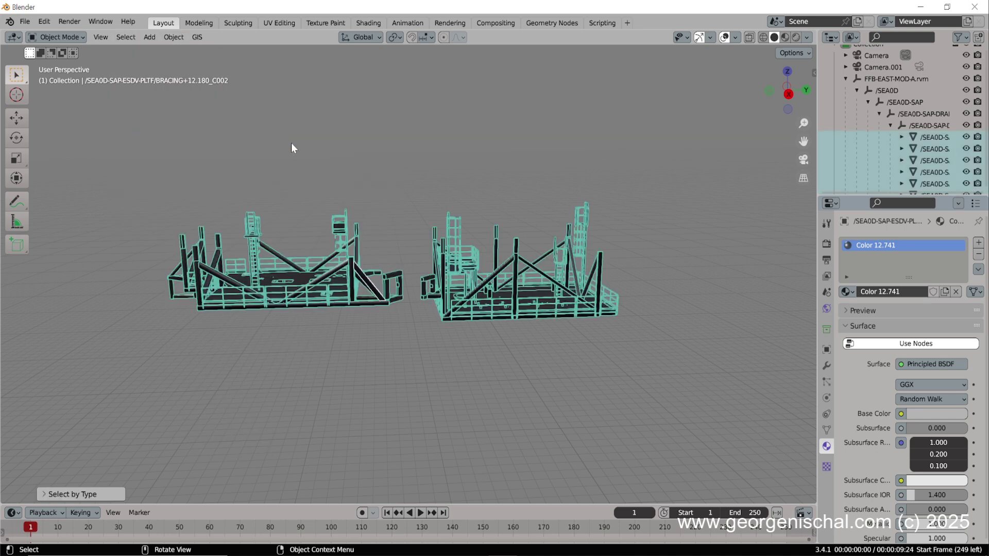
{"action": "left_click", "coordinate": [603, 24]}
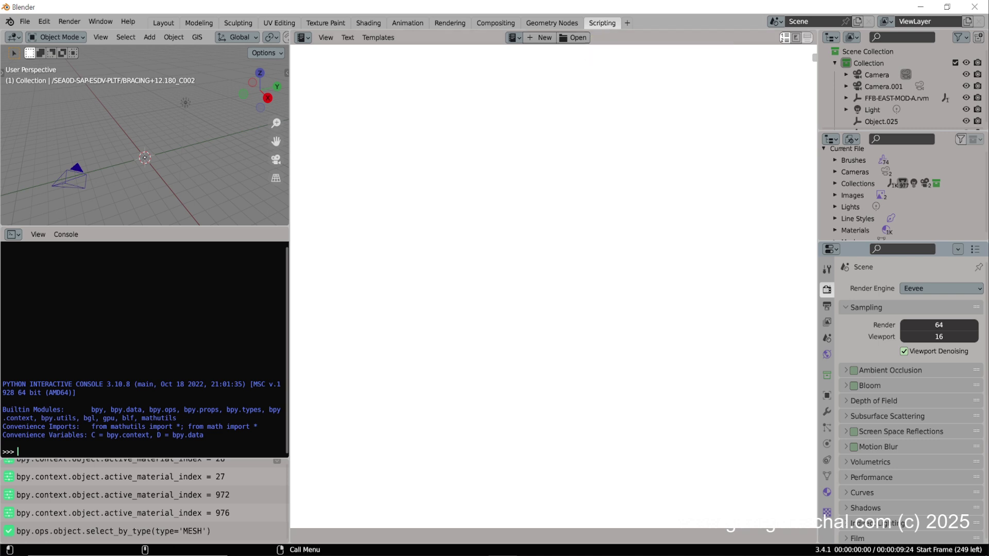
- Create a new text block in the Text Editor, then begin a Windows Start search
{"action": "left_click", "coordinate": [541, 38]}
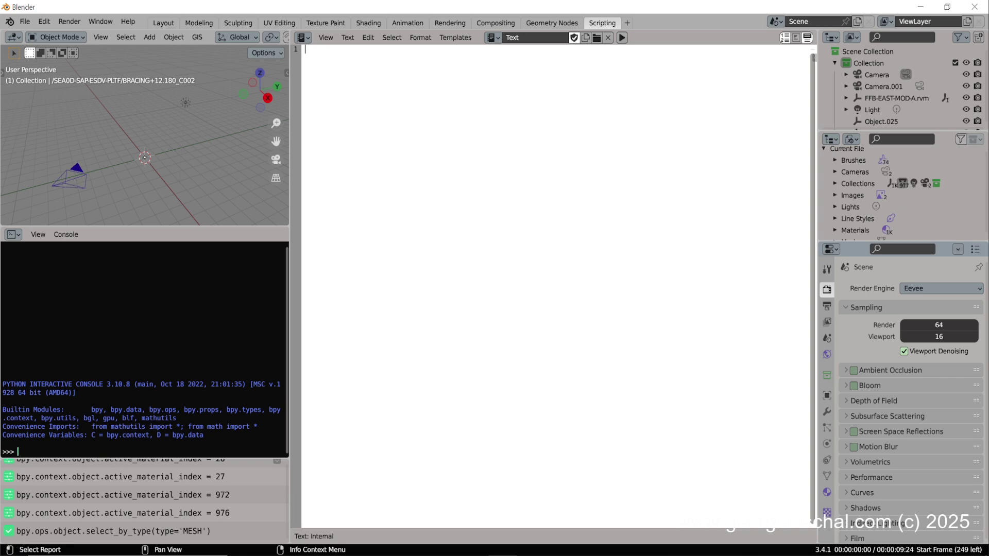
{"action": "key", "text": "super"}
{"action": "type", "text": "ul"}
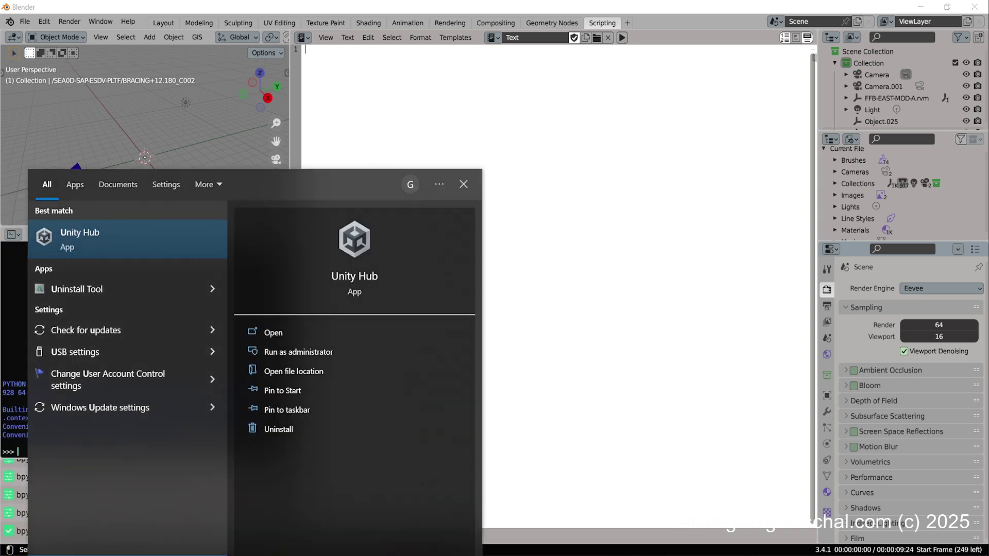
{"action": "key", "text": "BackSpace"}
{"action": "key", "text": "BackSpace"}
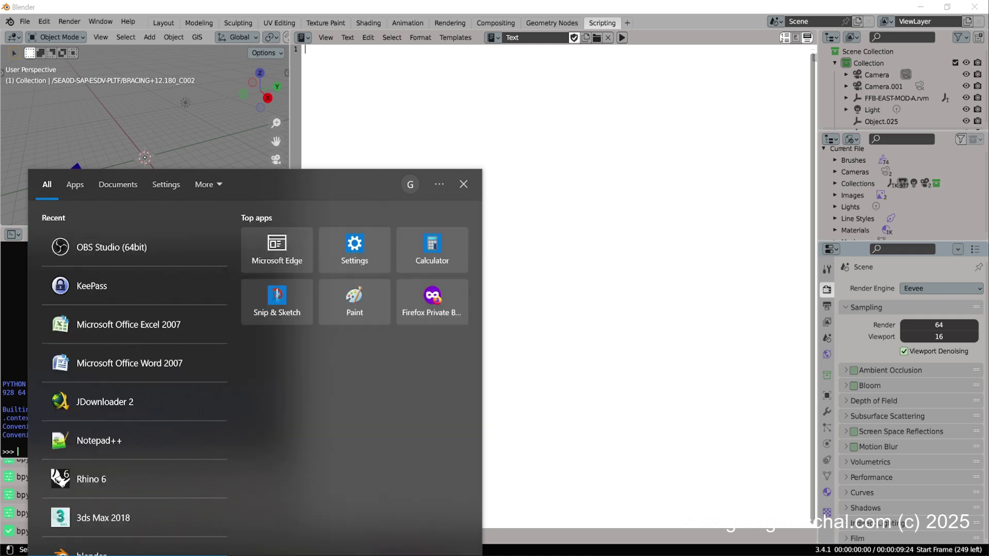
- Launch Notepad++ from Start search for the cleanup script, then minimise it back to Blender
{"action": "type", "text": "note"}
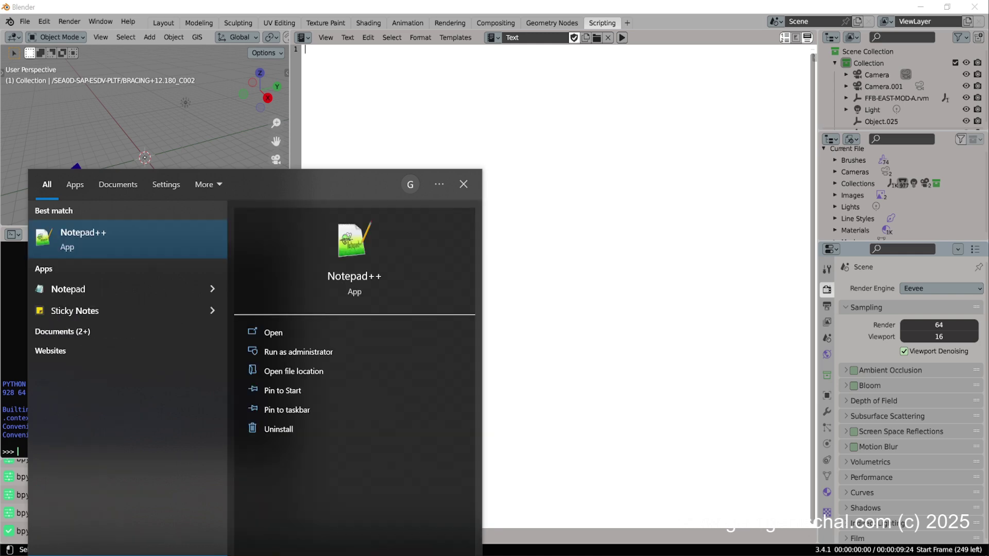
{"action": "left_click", "coordinate": [112, 241]}
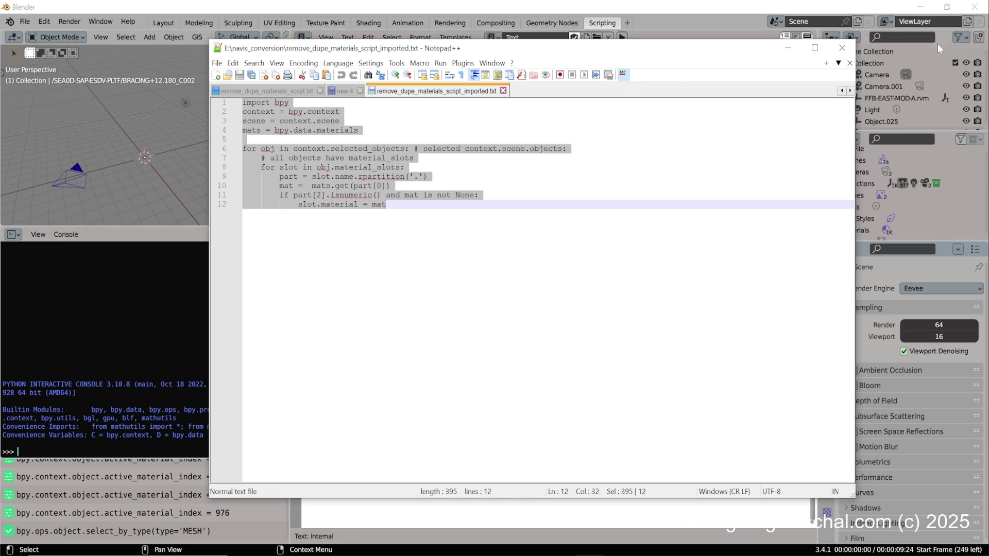
{"action": "left_click", "coordinate": [788, 47]}
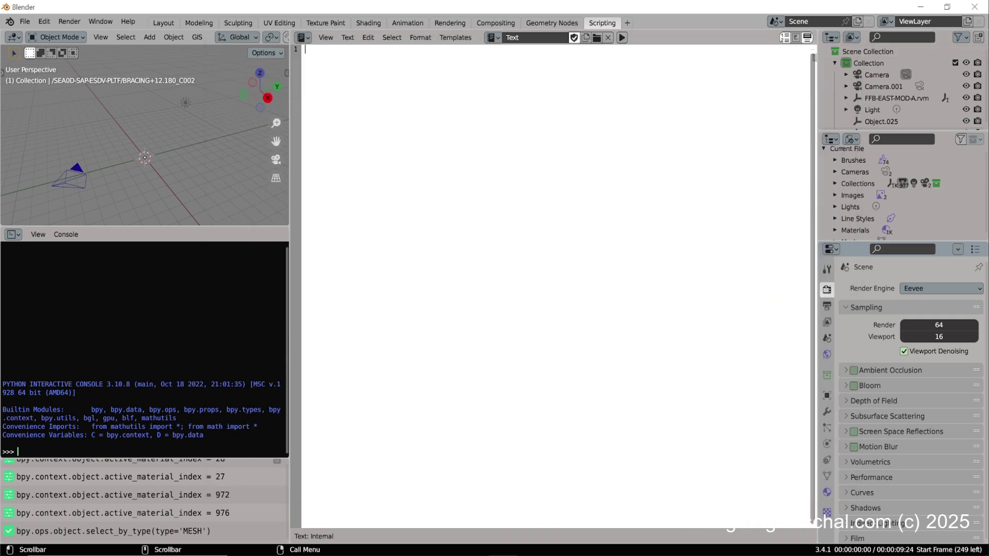
- Paste the duplicate-material cleanup script into the text block and run it
{"action": "type", "text": "import bpy context = bpy.context scene = context.scene mats = bpy.data.materials  for obj in context.selected_objects: # selected context.scene.objects:     # all objects have material_slots     for slot in obj.material_slots:         part = slot.name.rpartition('.')         mat =  mats.get(part[0])         if part[2].isnumeric() and mat is not None:             slot.material = mat"}
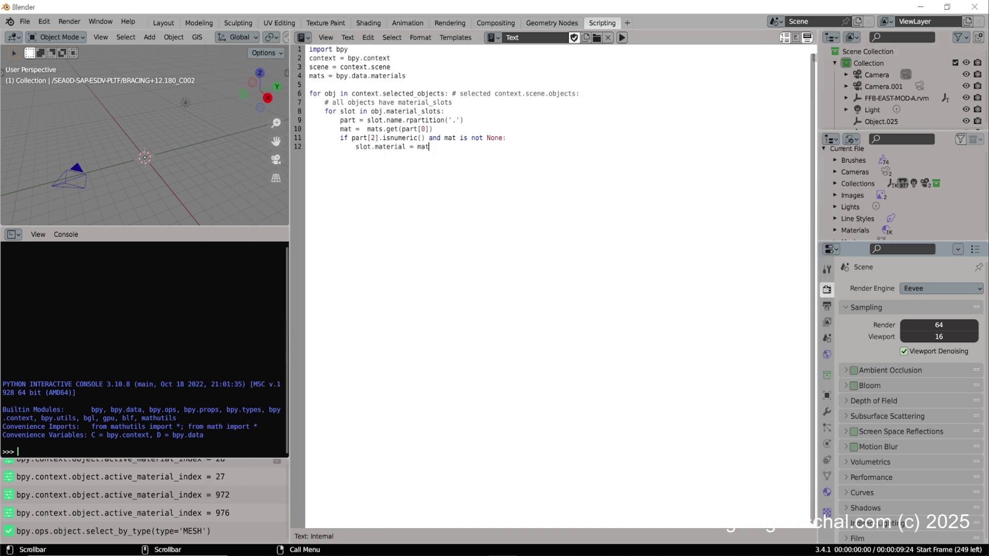
{"action": "left_click", "coordinate": [622, 37]}
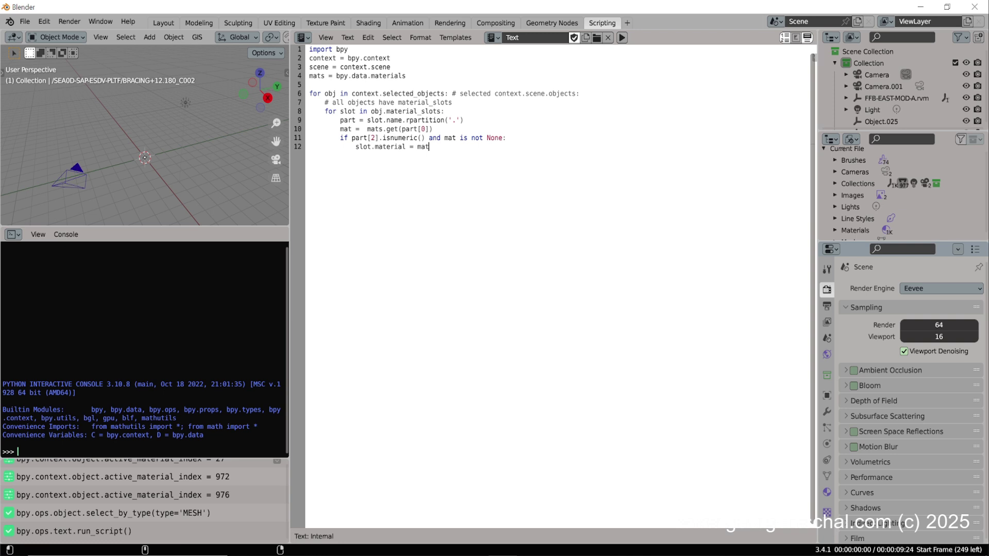
{"action": "key", "text": "ctrl+shift+o"}
- Save the scene to the Desktop under the name untitled1.blend
{"action": "left_click", "coordinate": [24, 23]}
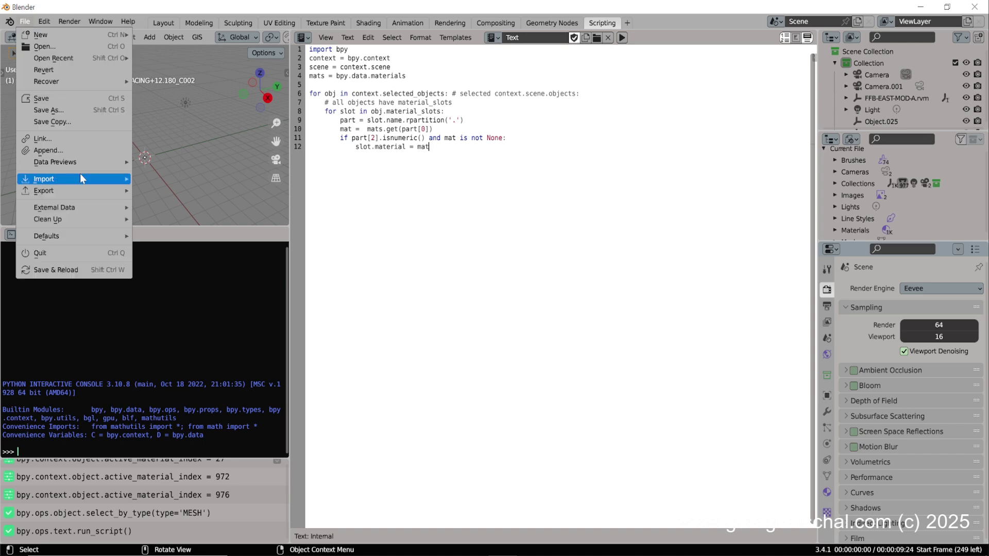
{"action": "left_click", "coordinate": [76, 111]}
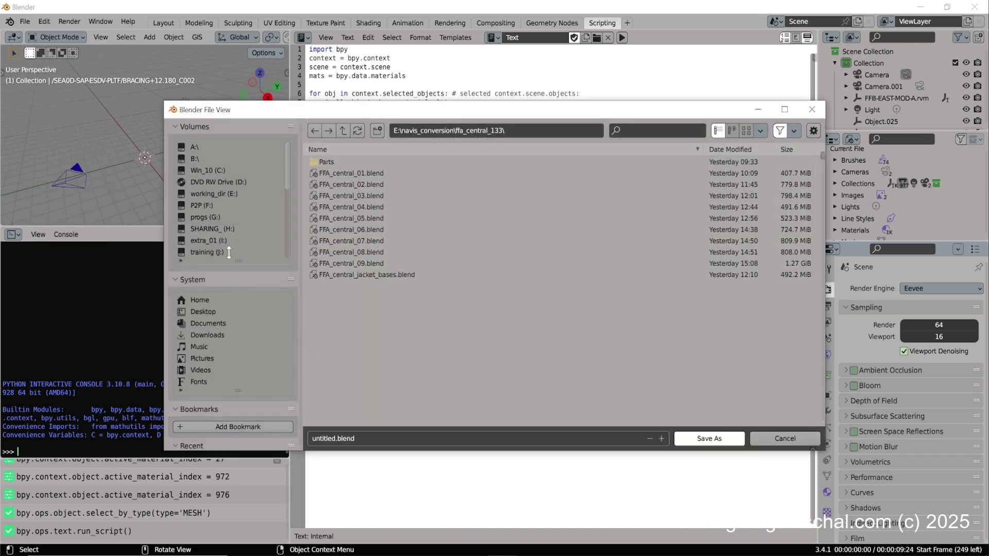
{"action": "left_click", "coordinate": [209, 312]}
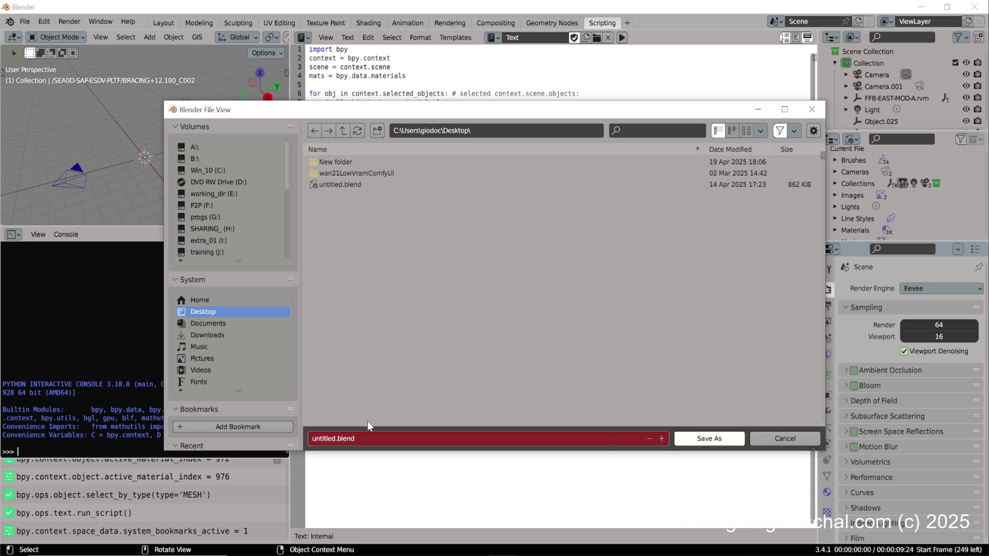
{"action": "left_click", "coordinate": [341, 438]}
{"action": "left_click", "coordinate": [335, 438]}
{"action": "type", "text": "1"}
{"action": "left_click", "coordinate": [719, 441]}
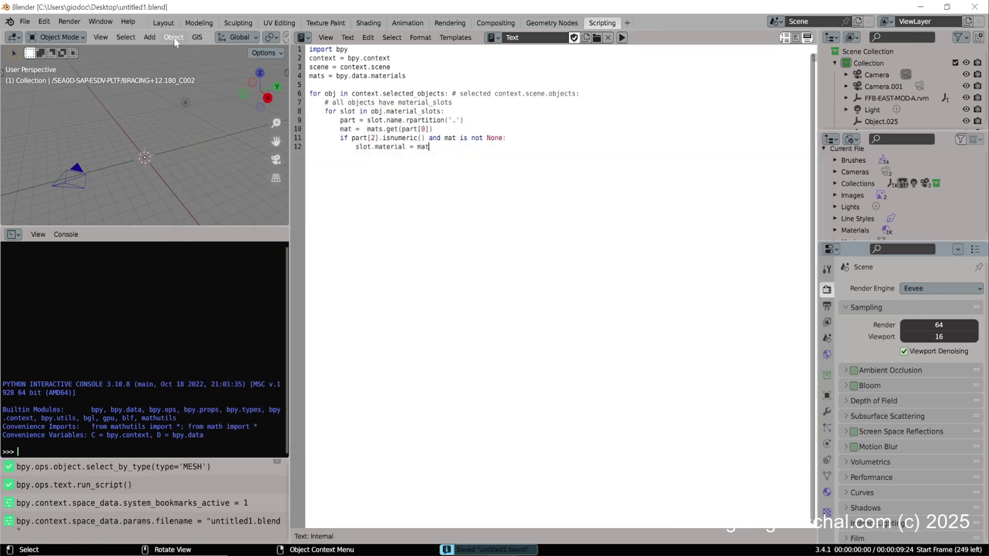
- In the Layout workspace, make HANGERS_C004 active and join all selected platform meshes into it
{"action": "left_click", "coordinate": [163, 24]}
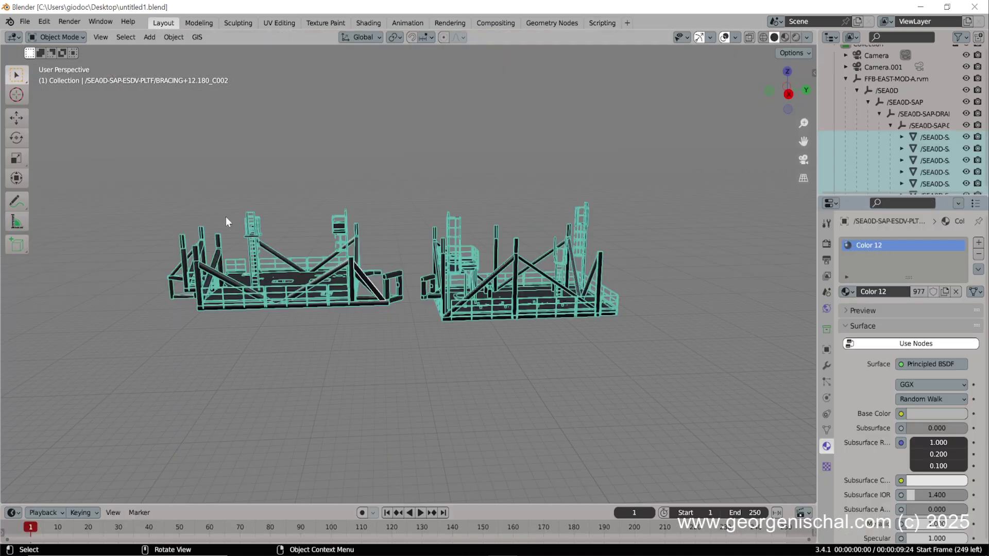
{"action": "left_click", "coordinate": [200, 282], "text": "shift"}
{"action": "left_click", "coordinate": [199, 278], "text": "shift"}
{"action": "left_click", "coordinate": [174, 38]}
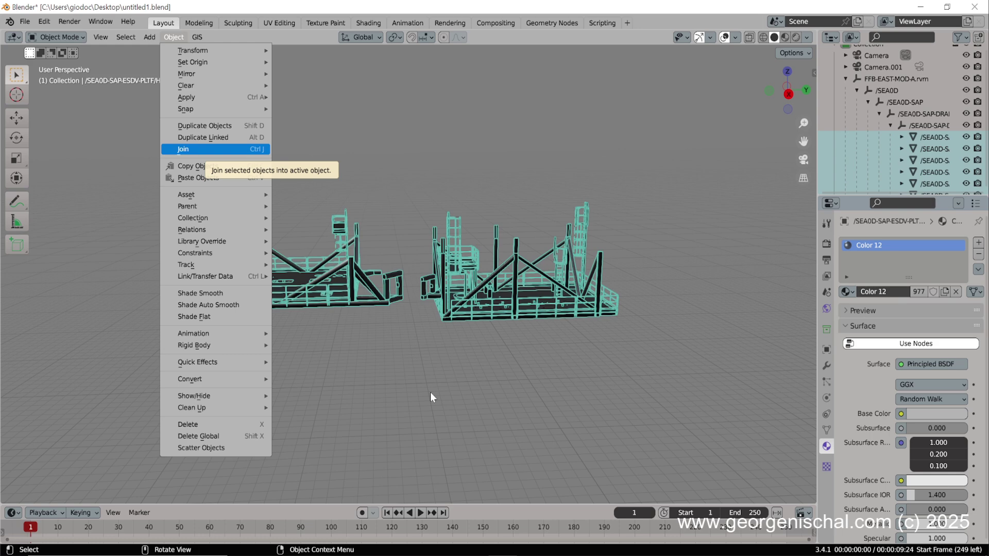
{"action": "key", "text": "Return"}
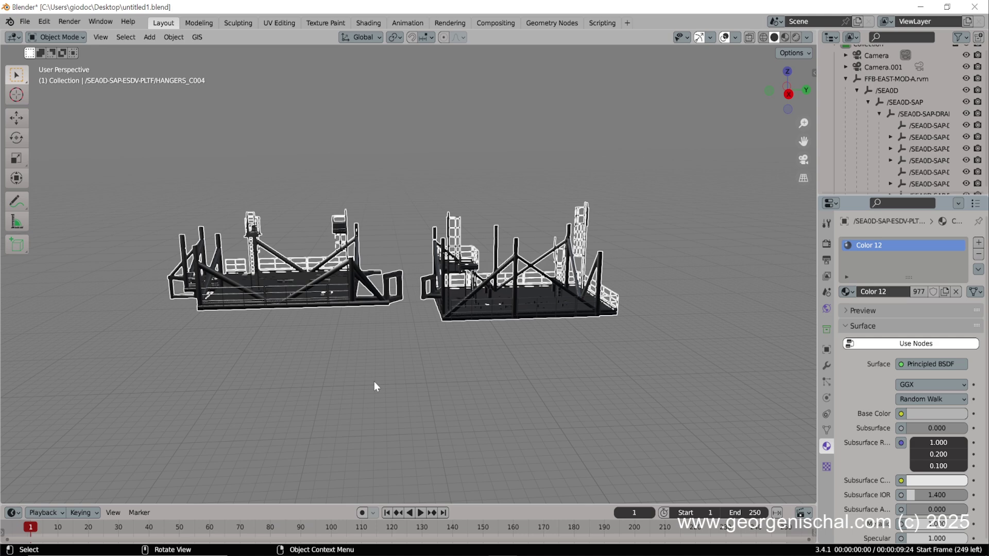
- Turn on viewport Statistics, showing 36,198 vertices and 66,037 faces
{"action": "left_click", "coordinate": [735, 37]}
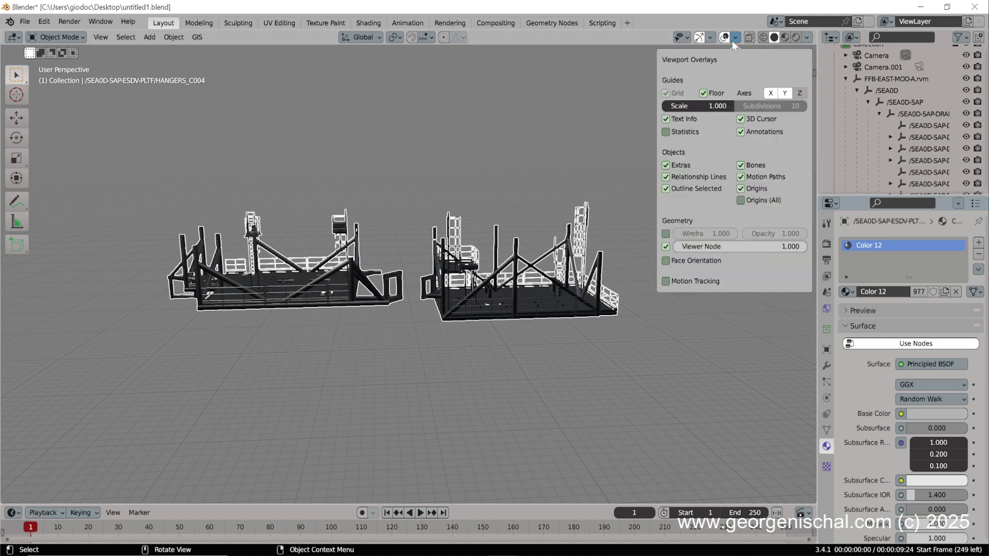
{"action": "left_click", "coordinate": [666, 132]}
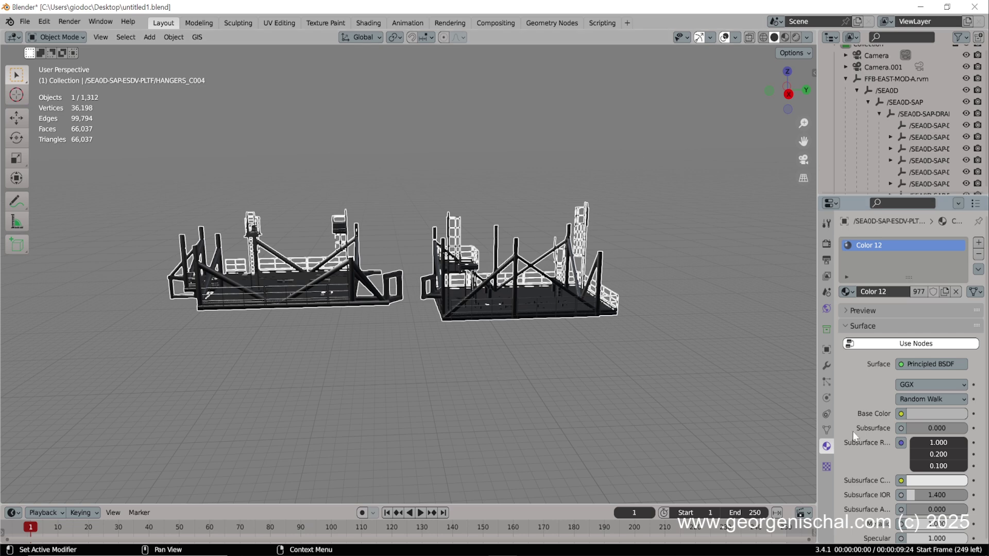
- Add a Decimate modifier to HANGERS_C004, left at Collapse ratio 1.0000
{"action": "left_click", "coordinate": [826, 366]}
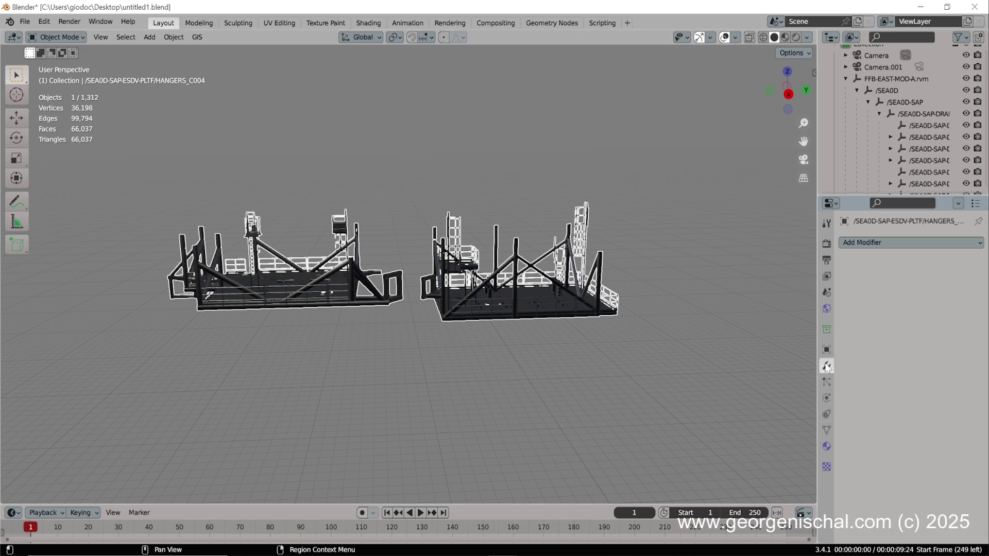
{"action": "left_click", "coordinate": [871, 242]}
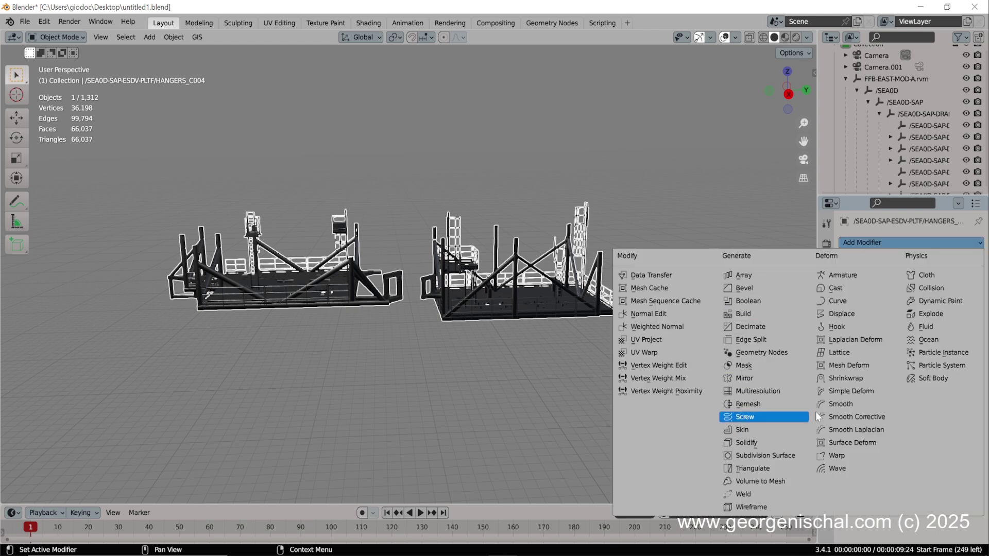
{"action": "left_click", "coordinate": [757, 330]}
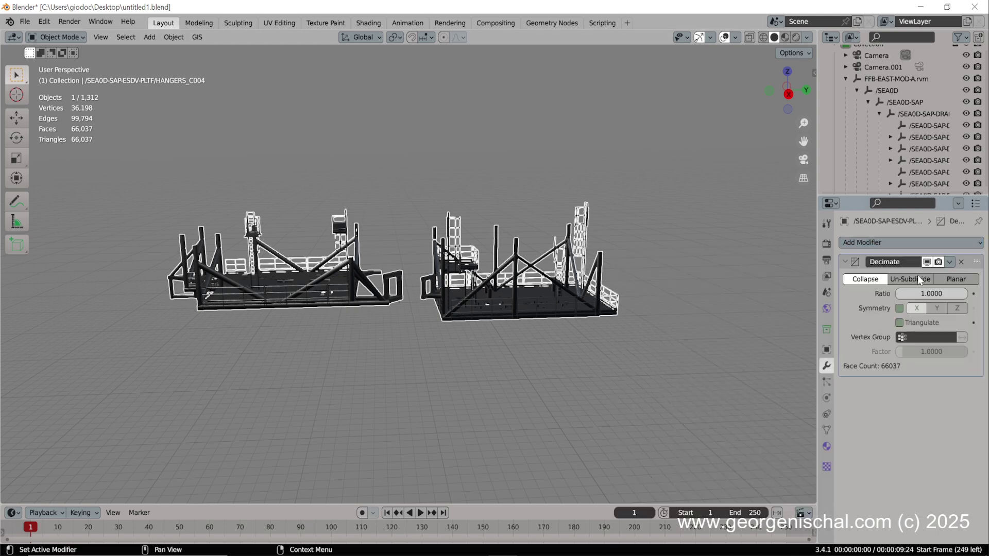